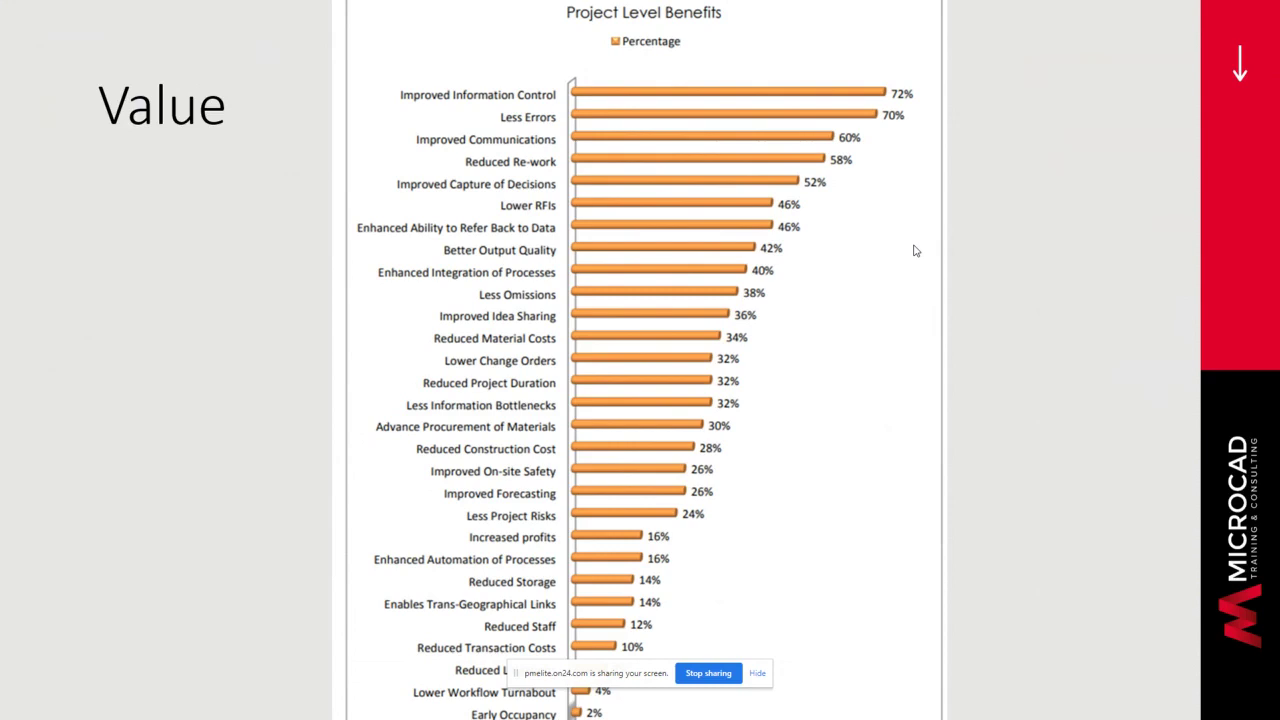
Advance the slide show from the Value benefits chart to the Design slide.
key("Right")
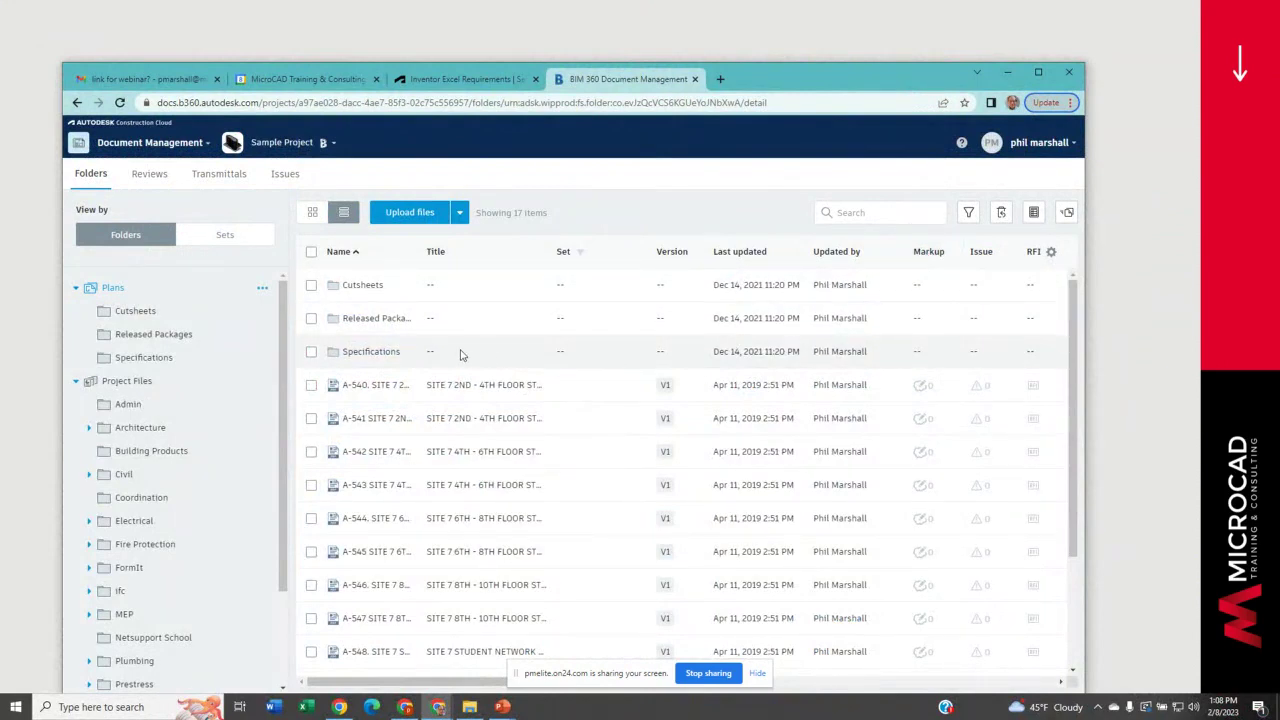
Open the Architecture folder in the Sample Project's folder tree.
left_click_drag(281, 410, 279, 477)
scroll(279, 477, "down", 1)
scroll(279, 477, "up", 1)
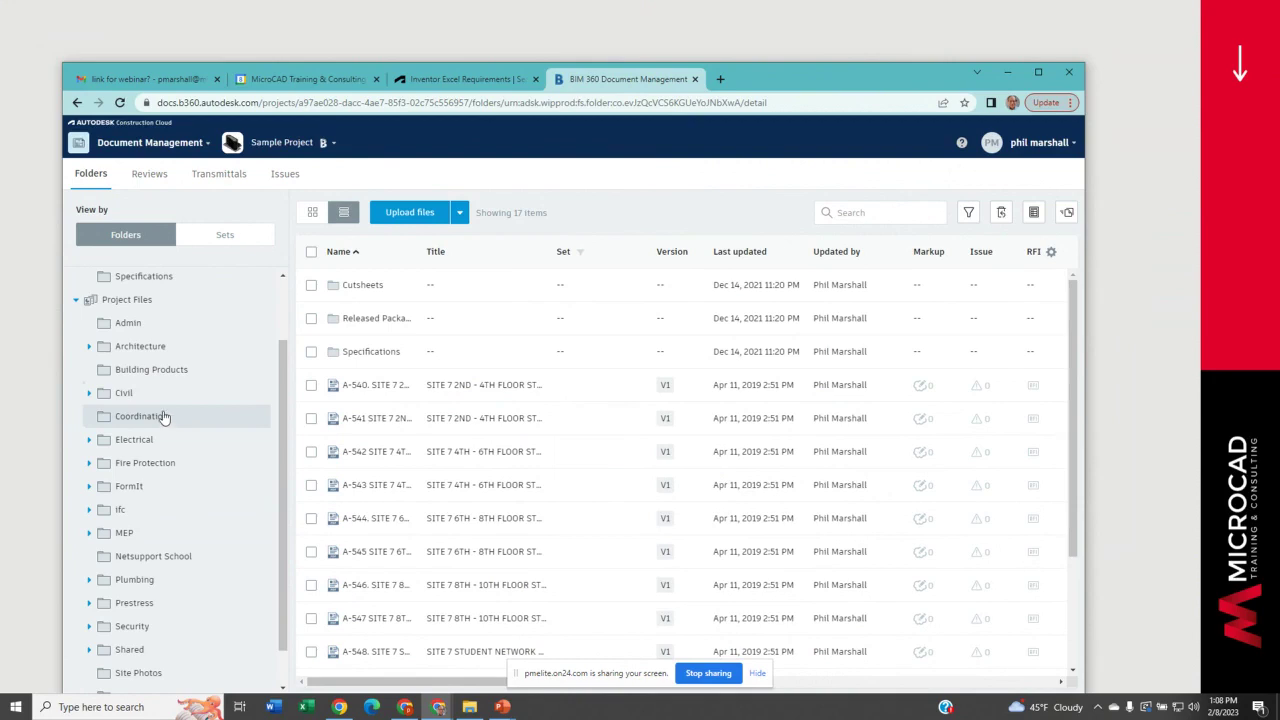
left_click(140, 346)
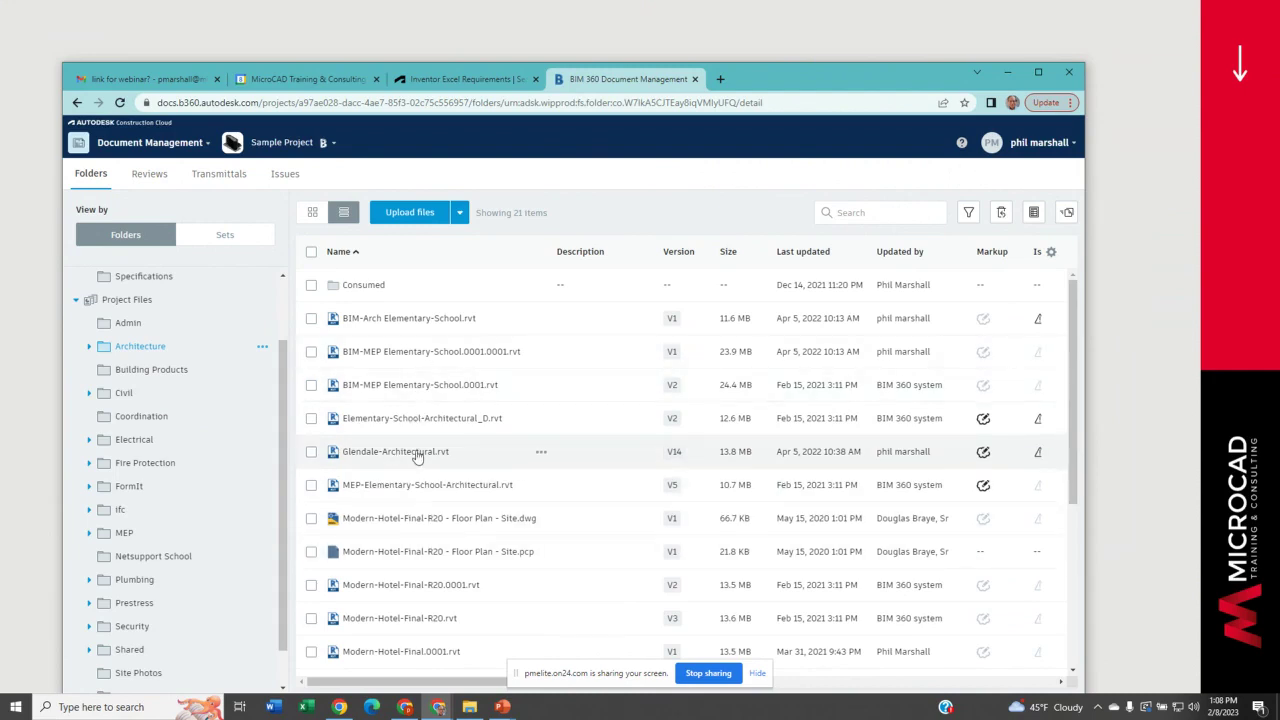
Open Glendale-Architectural.rvt, orbit its 3D view, then display the 01 FLOOR PLAN sheet.
left_click(418, 455)
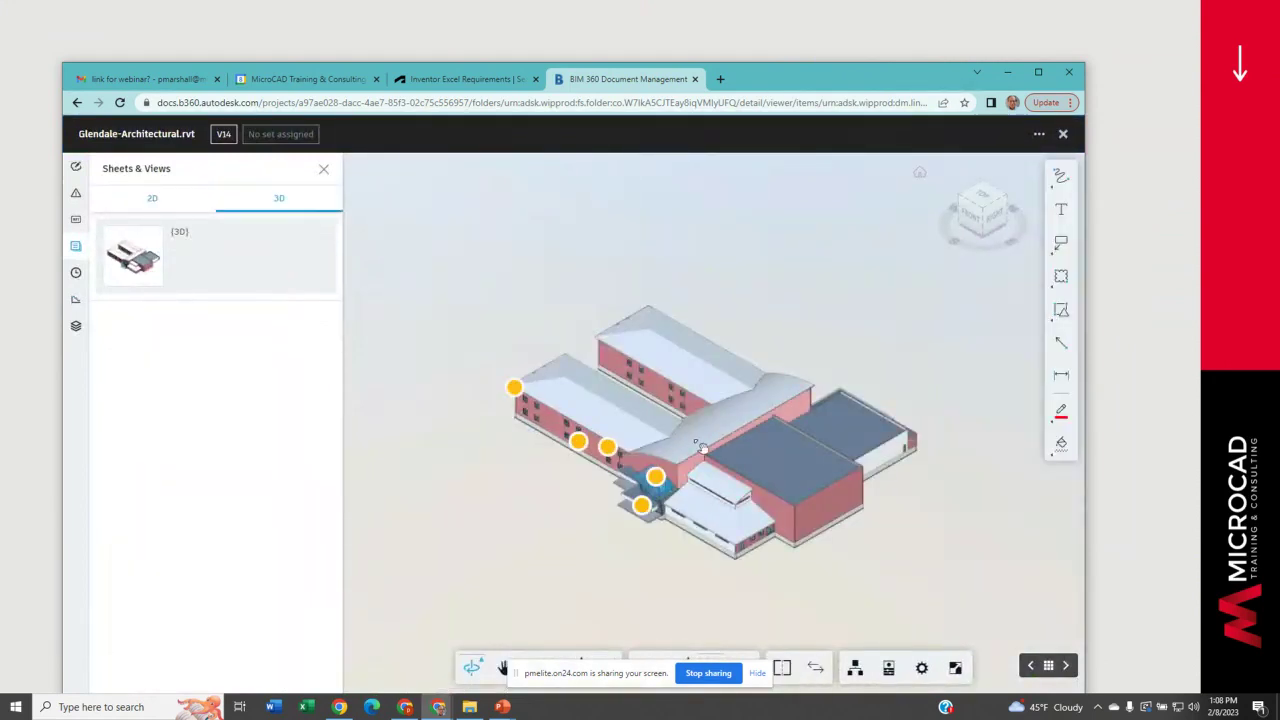
left_click_drag(675, 422, 687, 456)
scroll(687, 456, "up", 5)
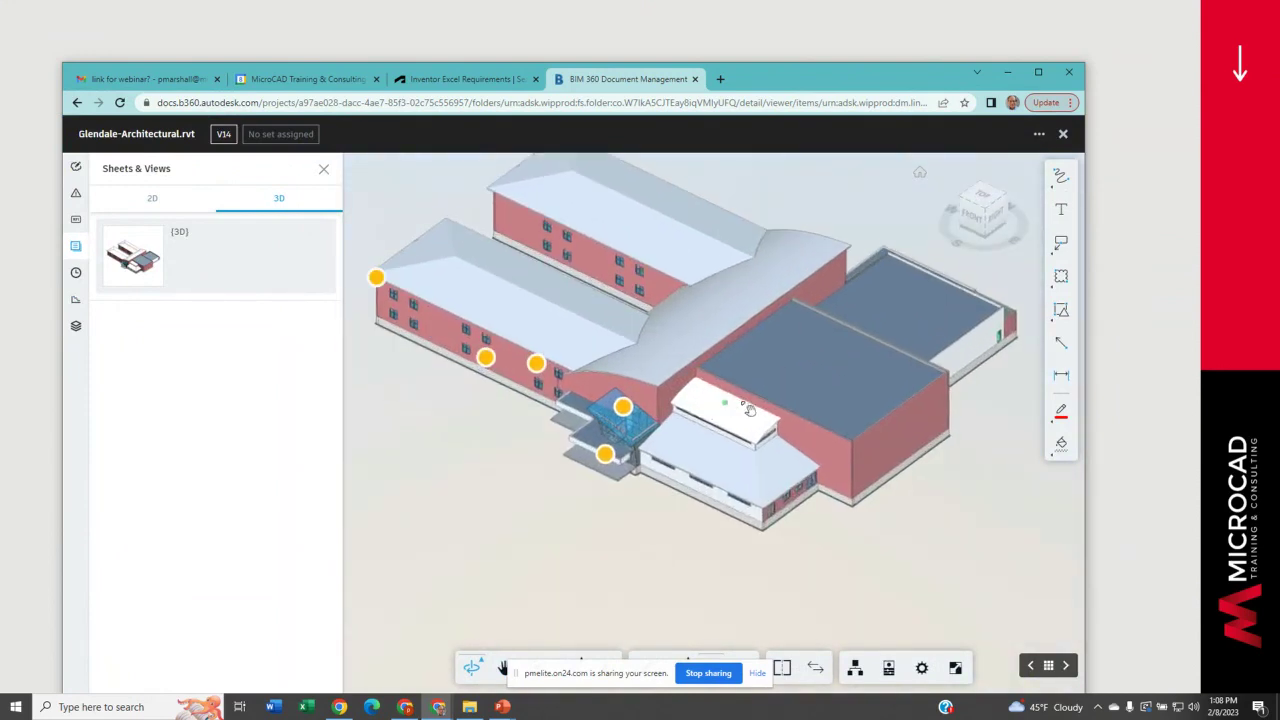
scroll(740, 435, "down", 1)
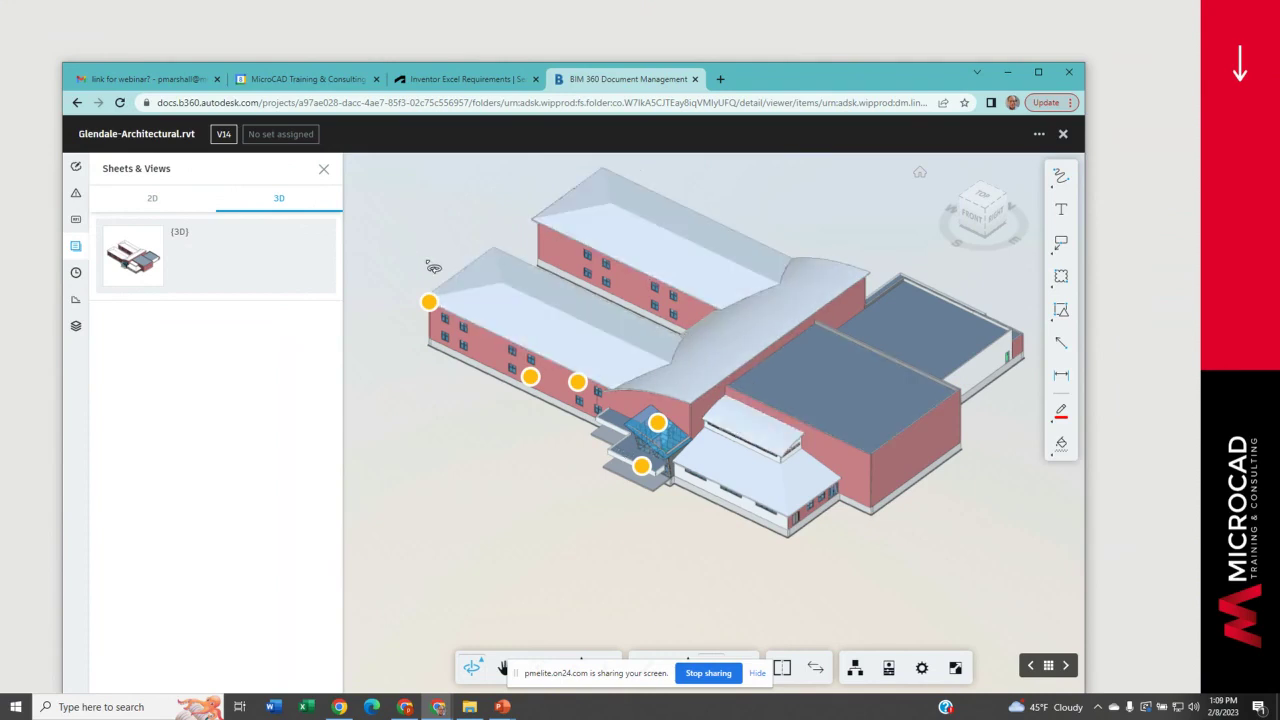
left_click(150, 202)
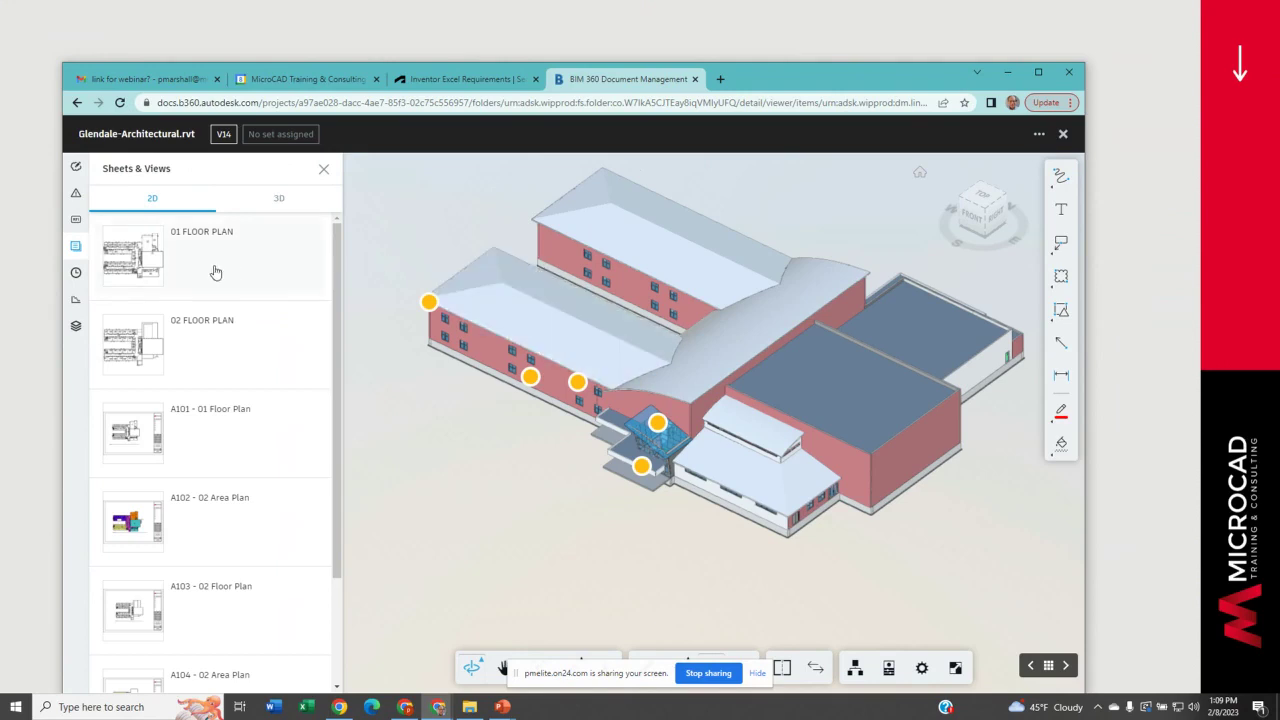
left_click(145, 262)
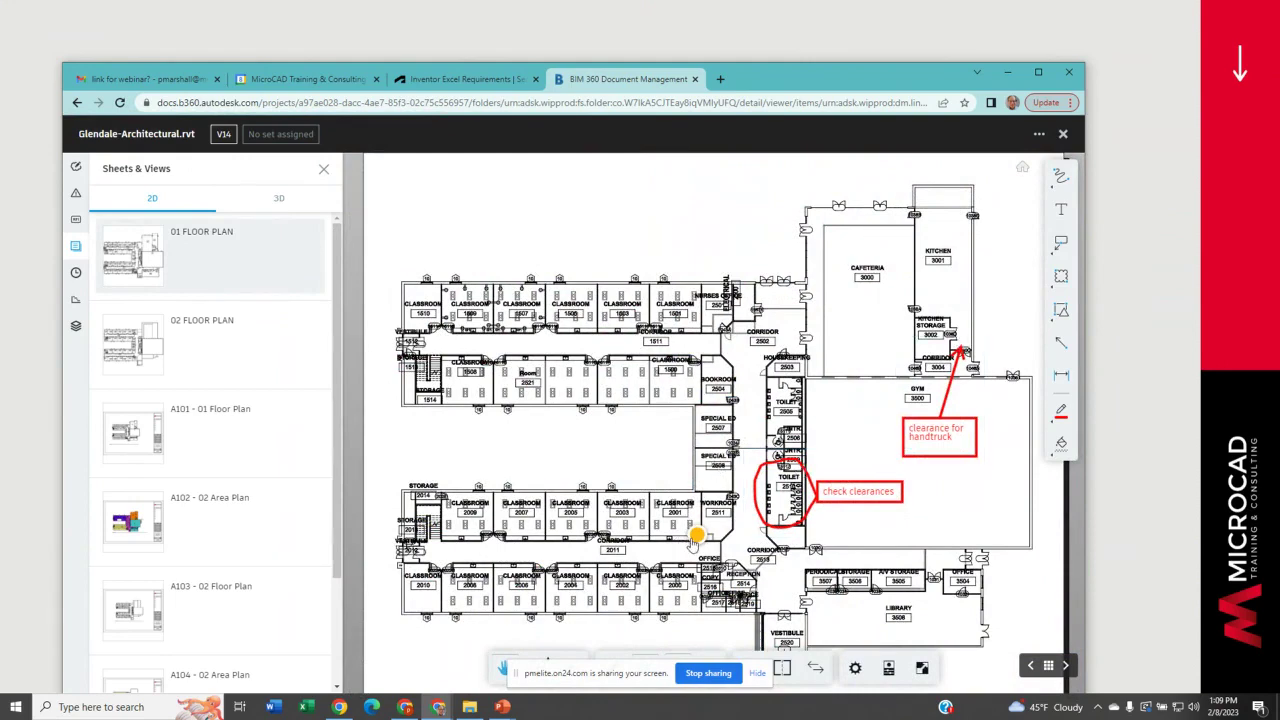
Read the details of issue #10 Door access, then return to the issues list.
left_click(697, 537)
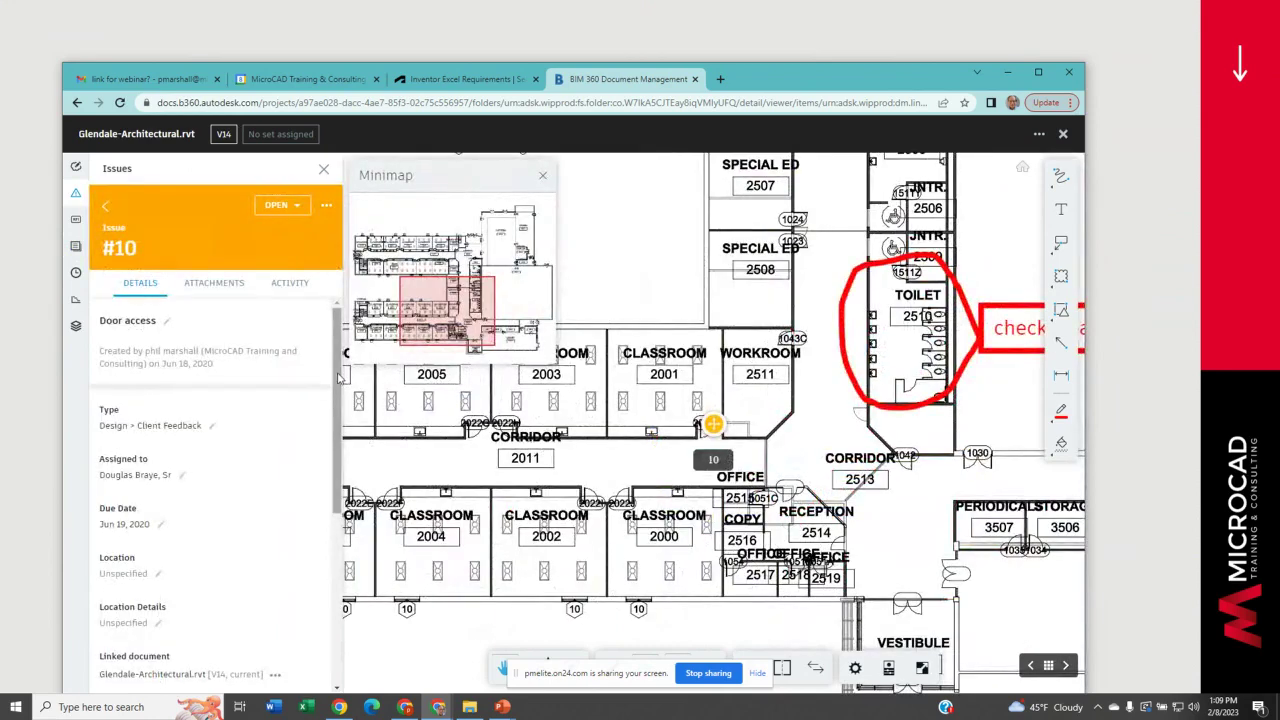
left_click_drag(340, 377, 336, 563)
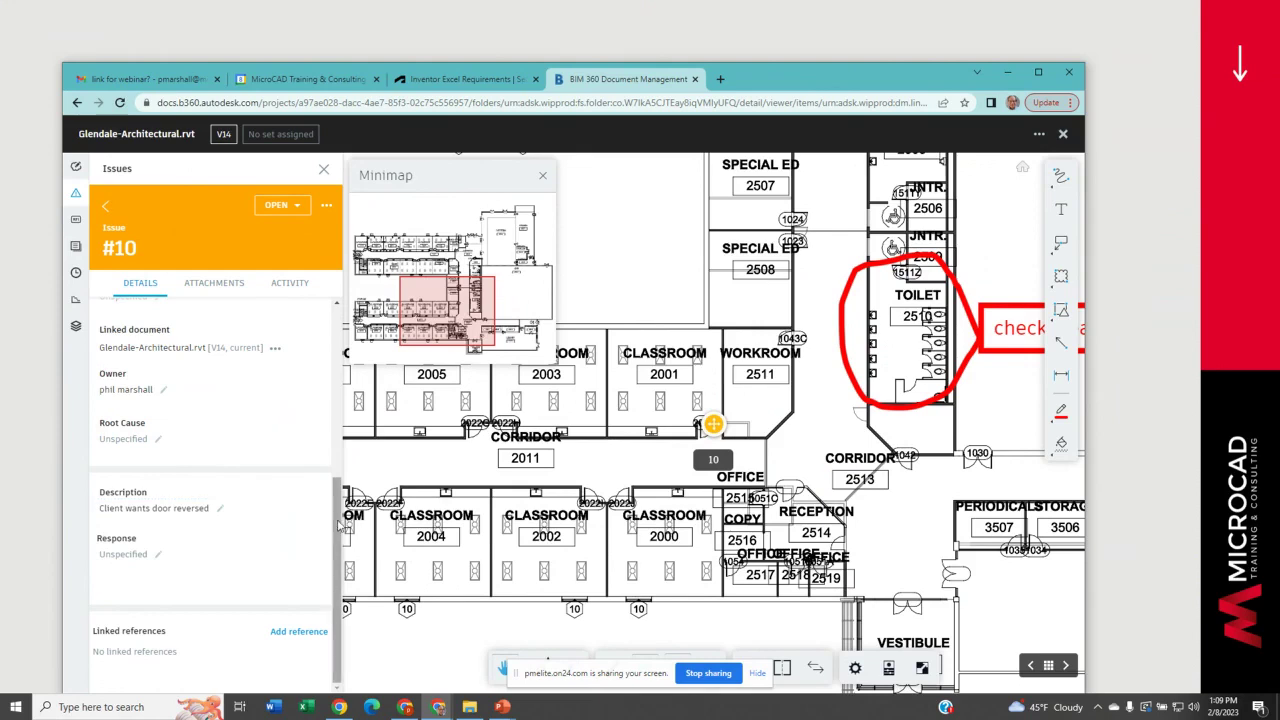
left_click_drag(337, 527, 345, 326)
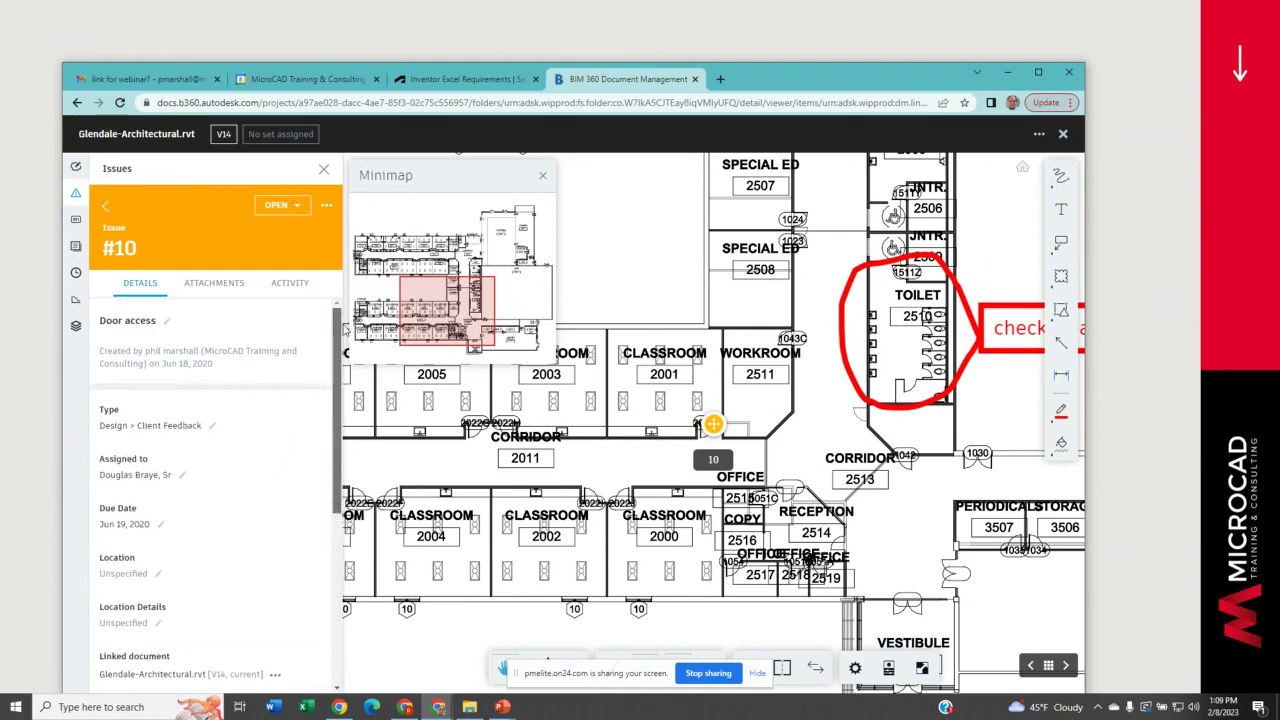
scroll(205, 365, "down", 1)
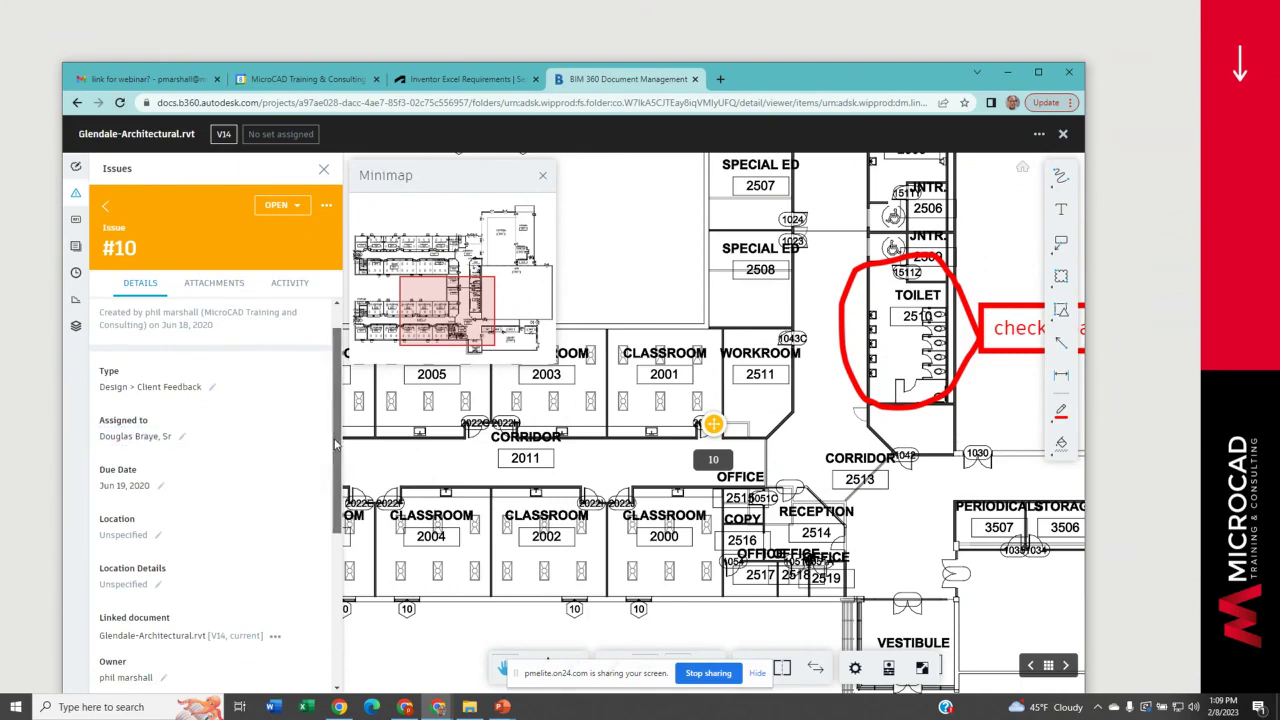
scroll(336, 447, "up", 1)
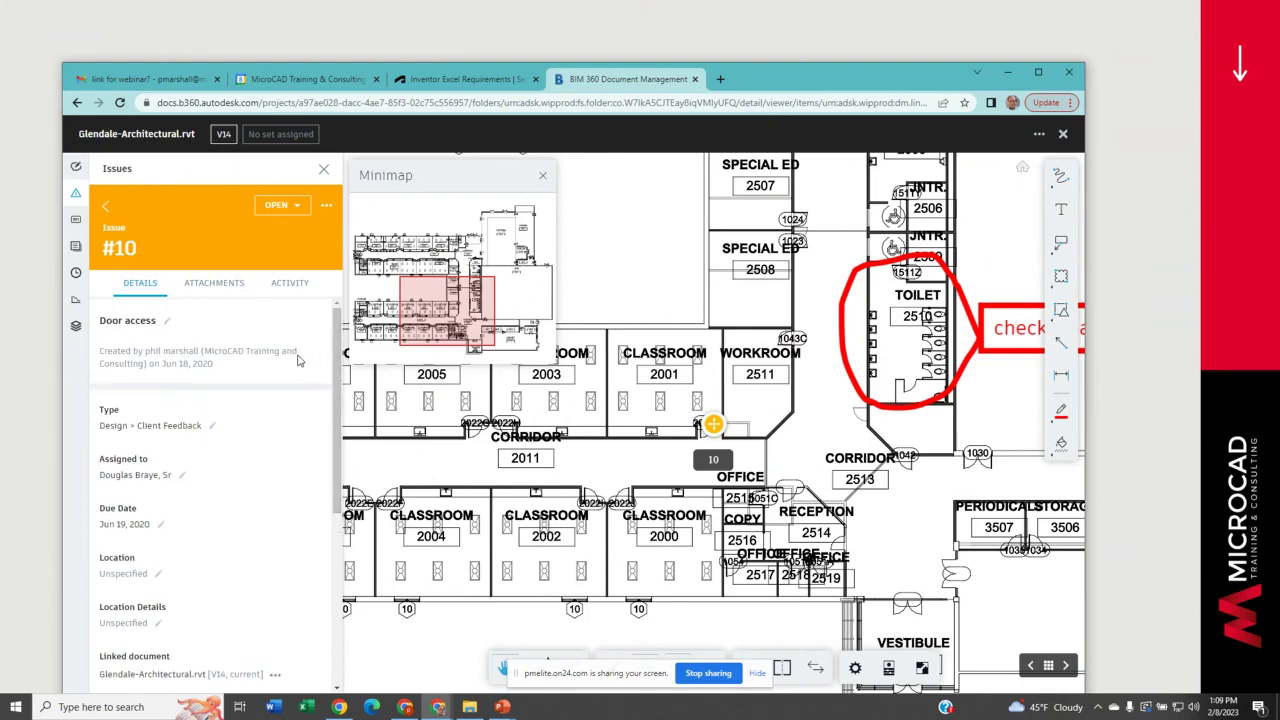
left_click(105, 210)
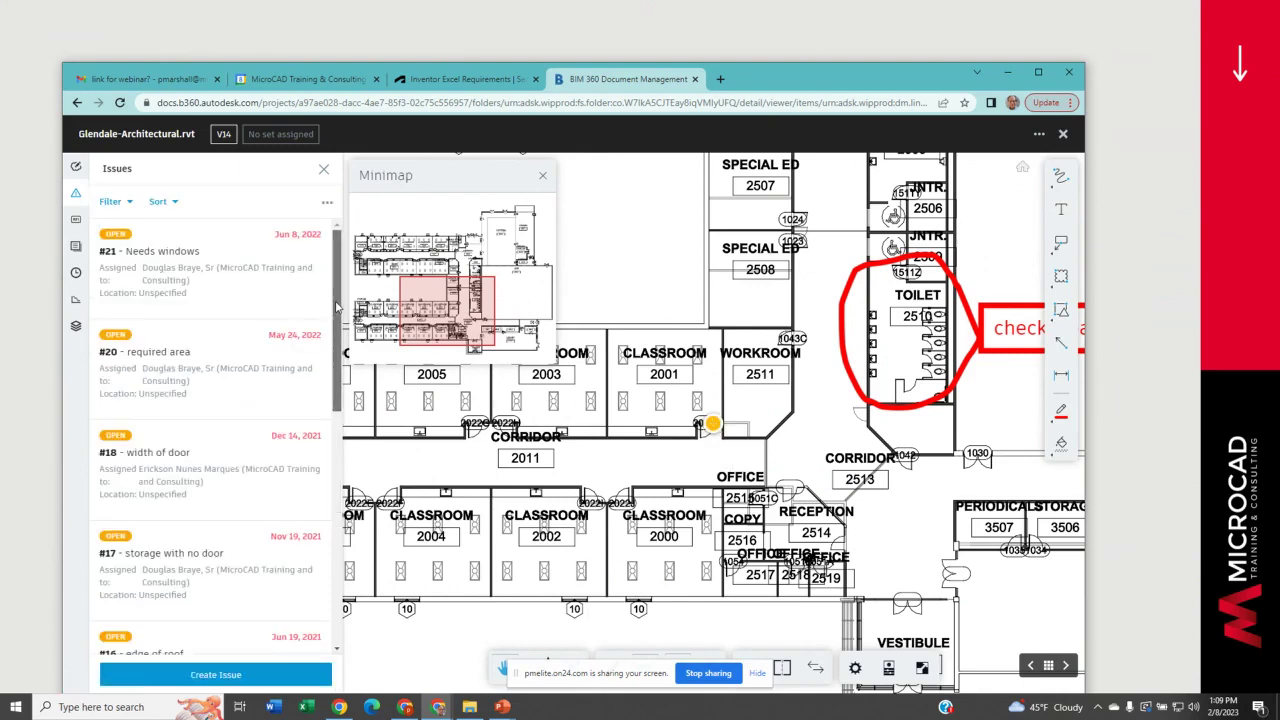
Open issue #16 'edge of roof' on the 3D model.
left_click_drag(337, 325, 336, 373)
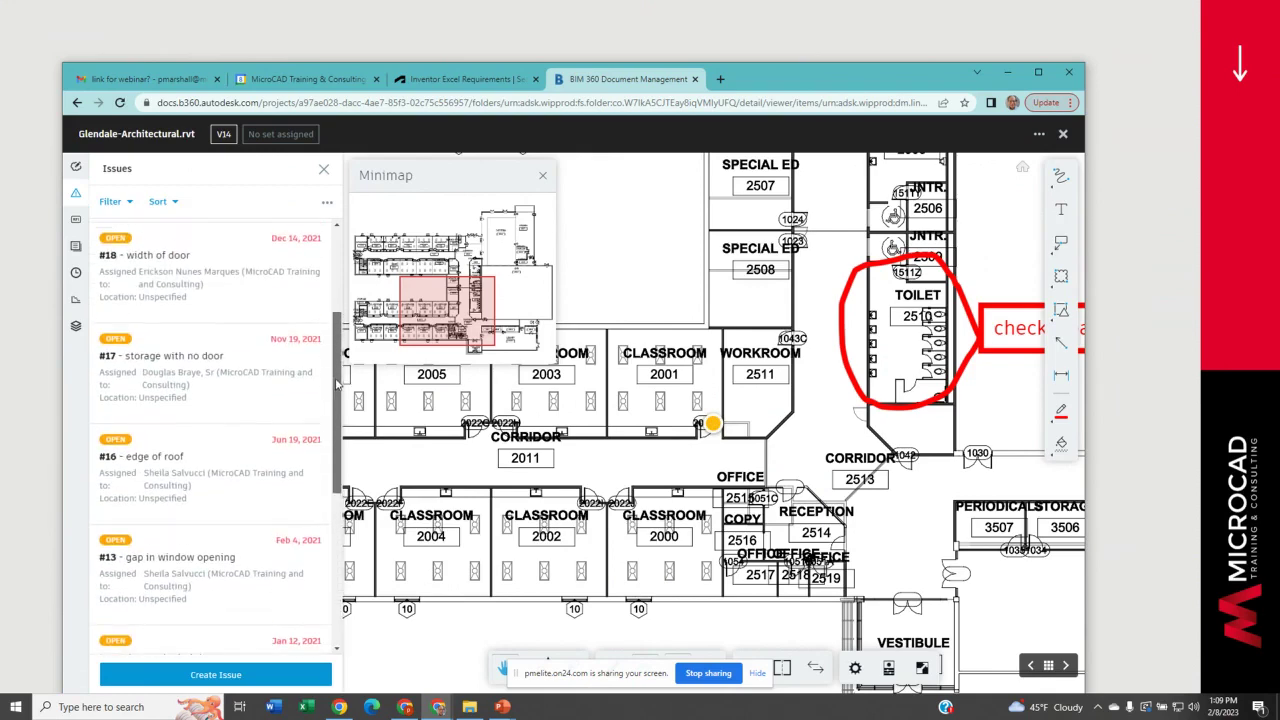
left_click(114, 446)
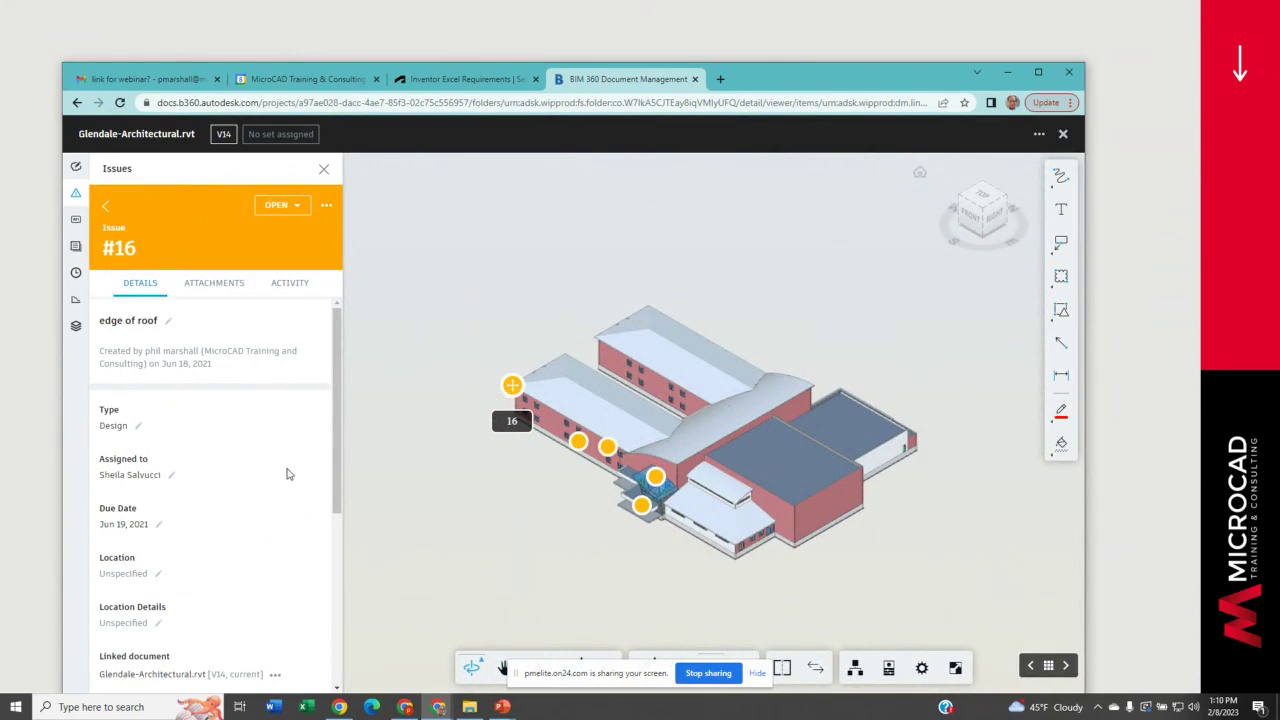
mouse_move(334, 449)
left_mouse_down()
mouse_move(334, 508)
mouse_move(317, 451)
left_mouse_up()
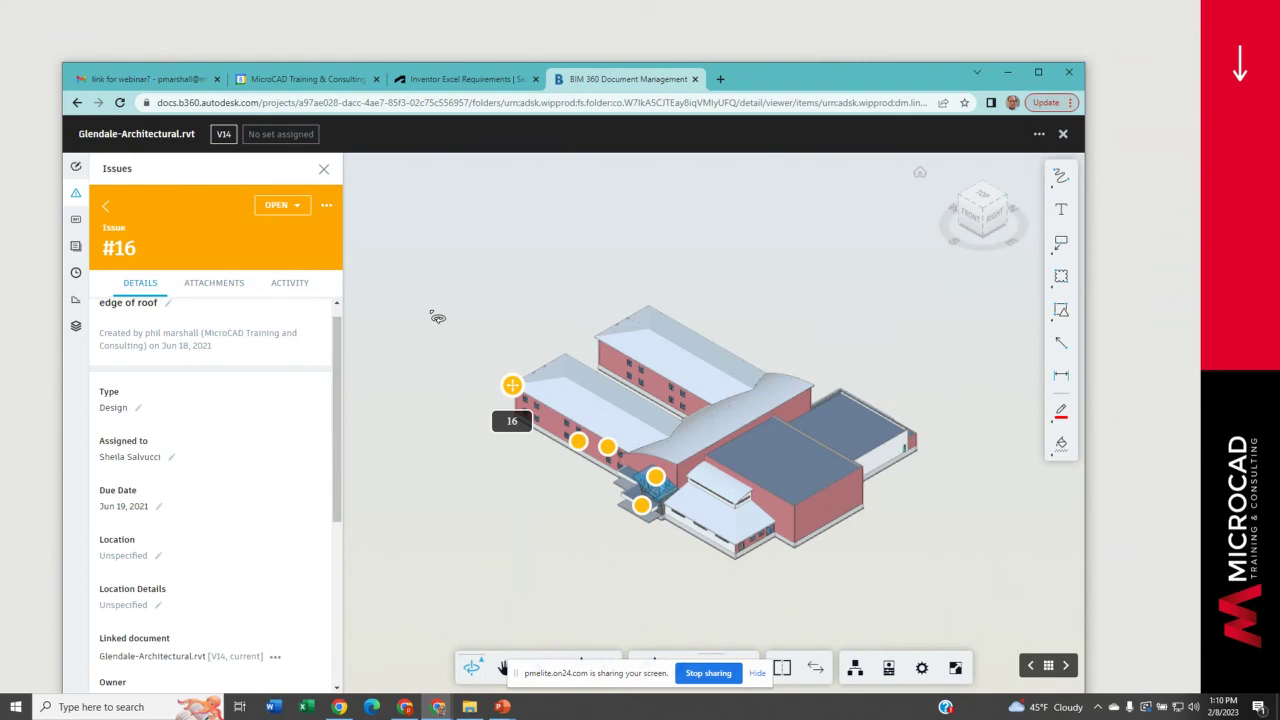
Close the issues panel and review the model's version history.
left_click(323, 172)
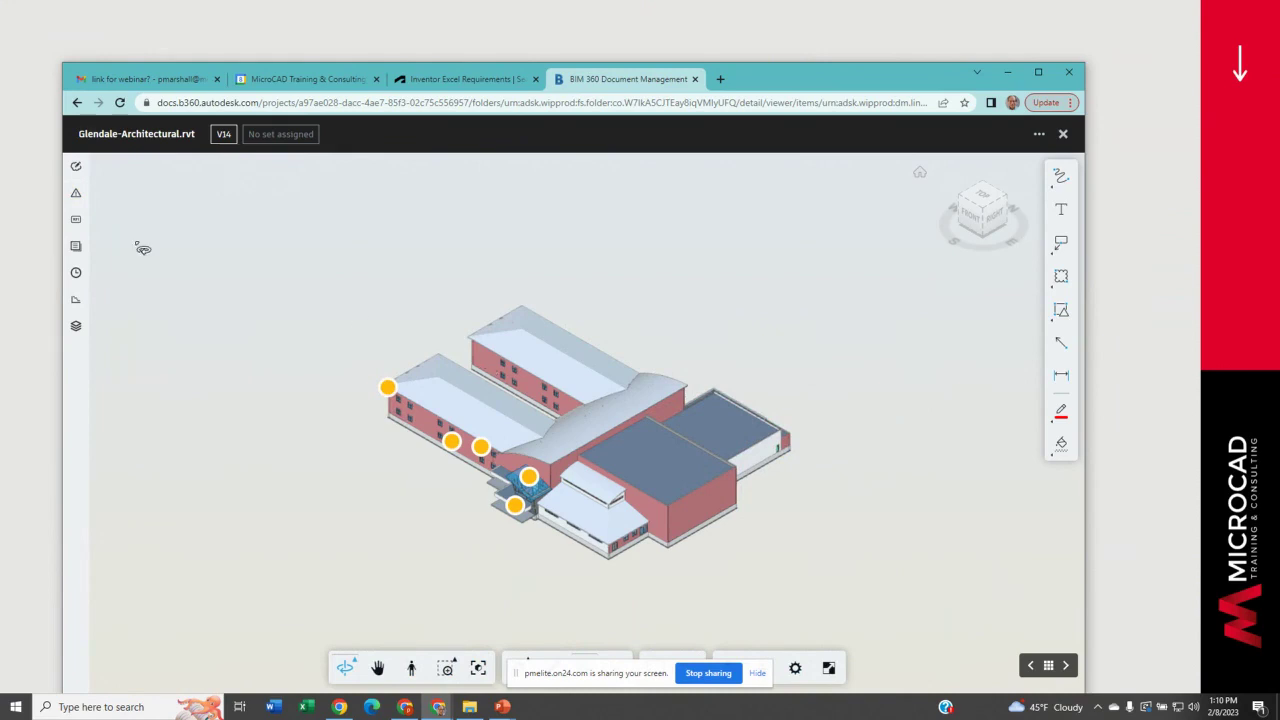
left_click(75, 275)
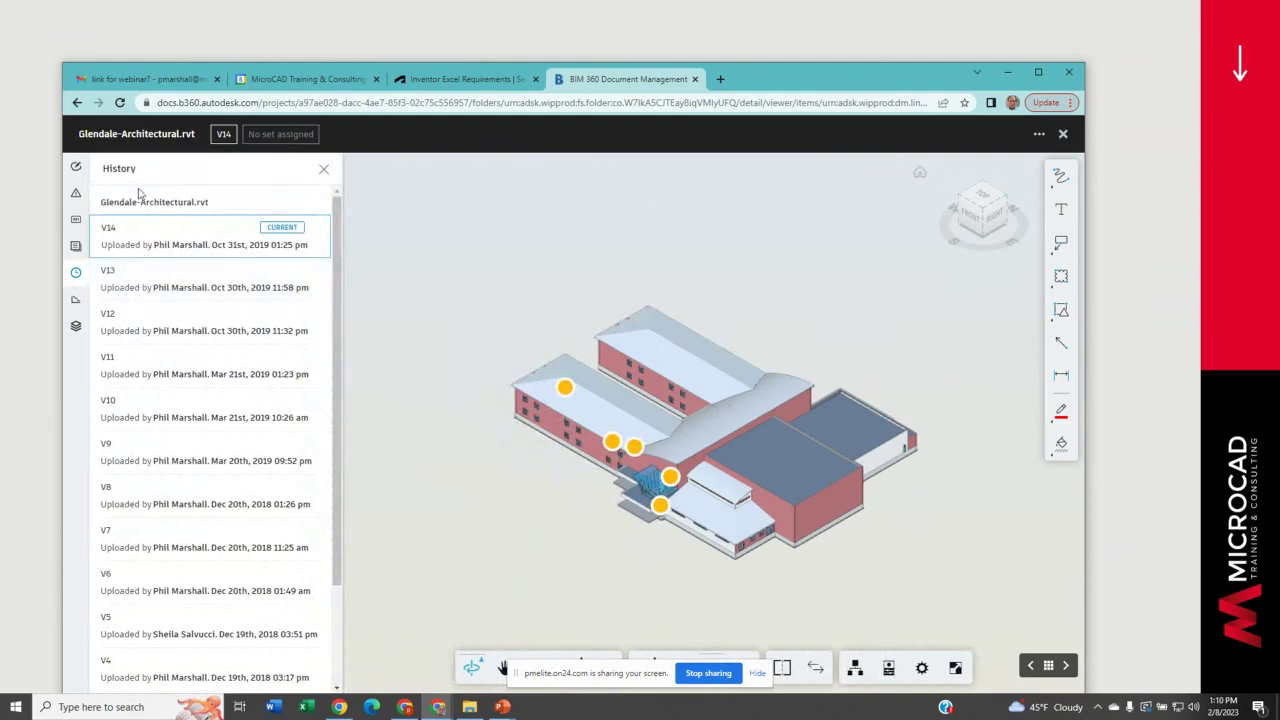
scroll(170, 430, "down", 2)
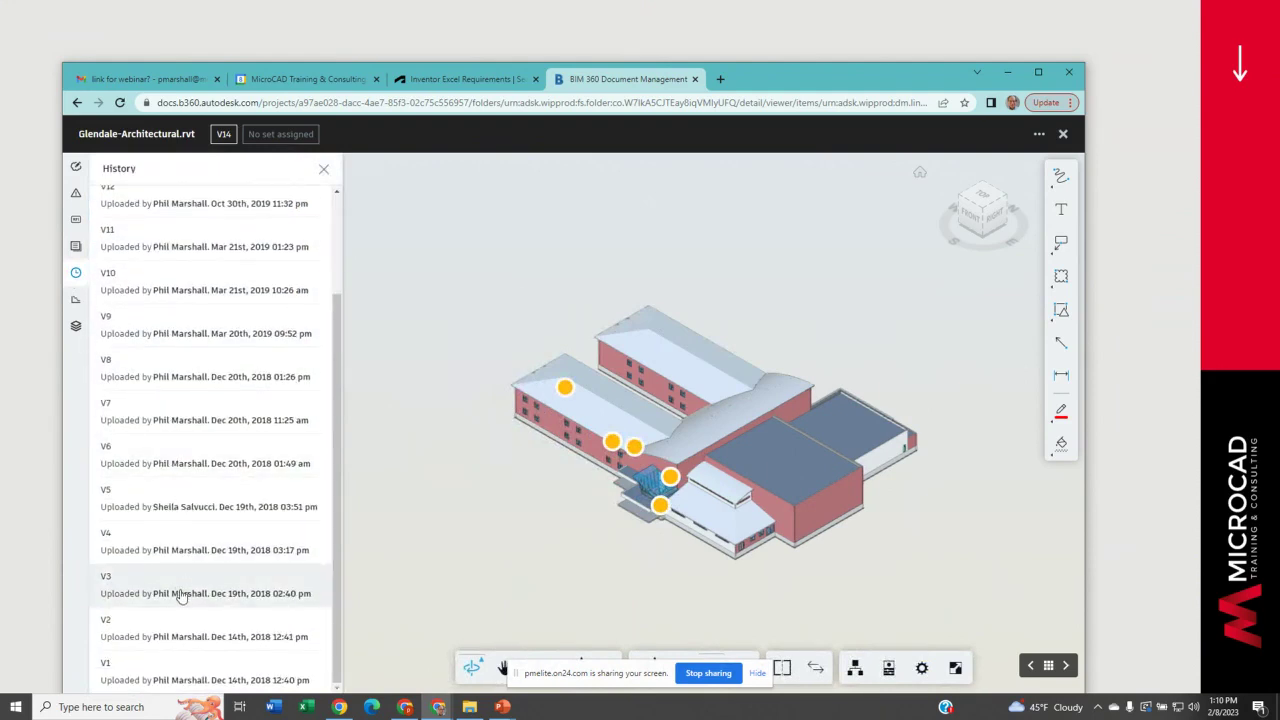
scroll(180, 588, "up", 2)
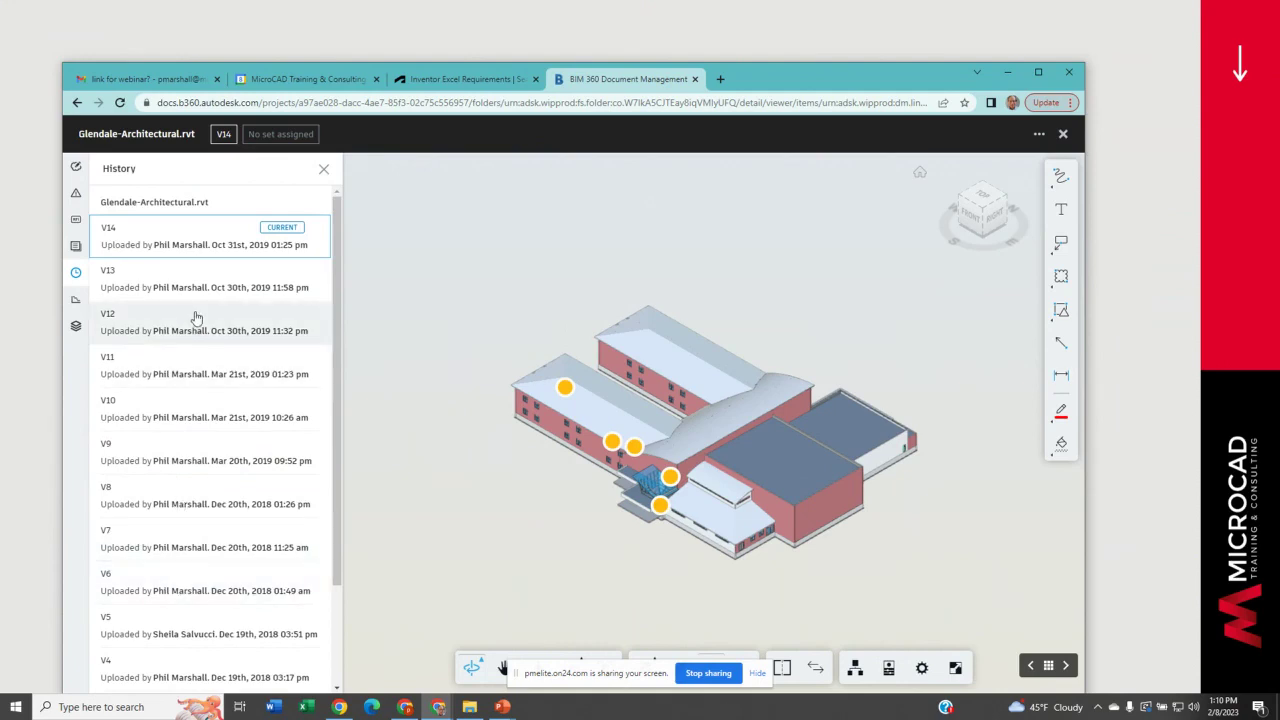
left_click(323, 172)
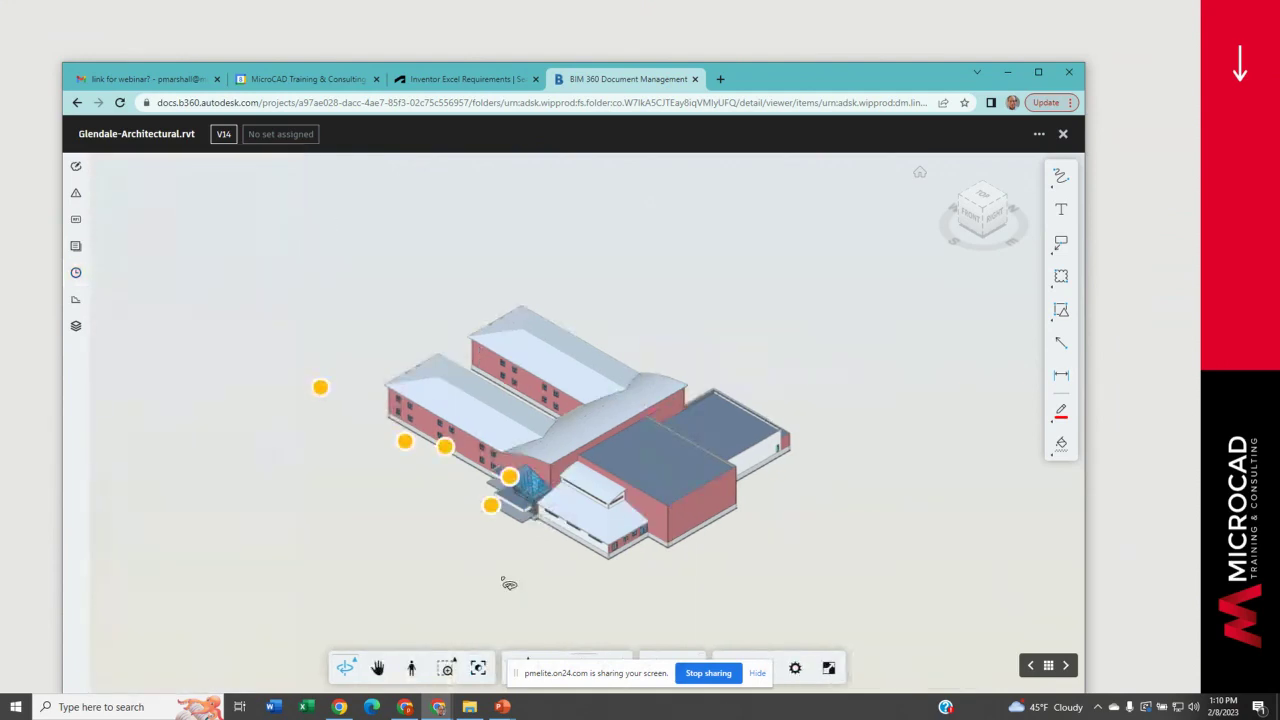
Pan and zoom to frame the Glendale building with its five issue pins.
middle_click_drag(751, 623, 694, 589)
left_click_drag(572, 674, 920, 667)
scroll(565, 553, "up", 1)
scroll(565, 553, "up", 5)
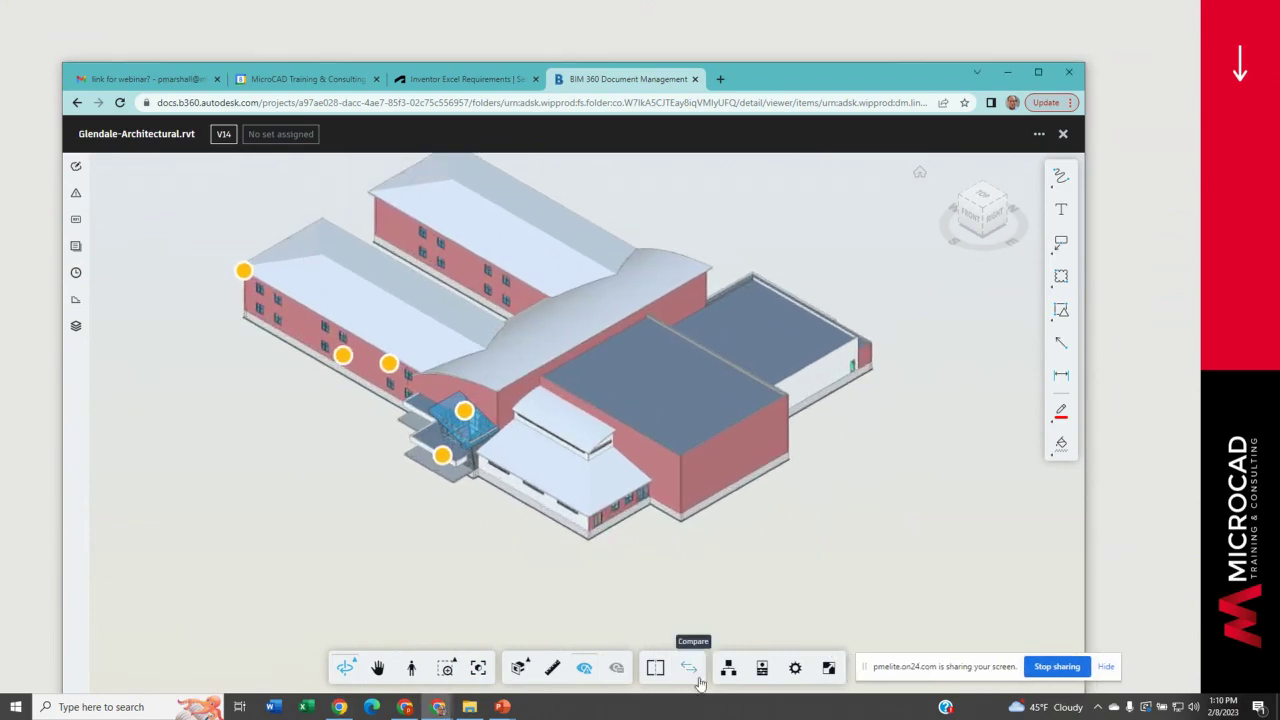
Compare Glendale-Architectural.rvt v14 against v13 and zoom in on the changes.
left_click(689, 670)
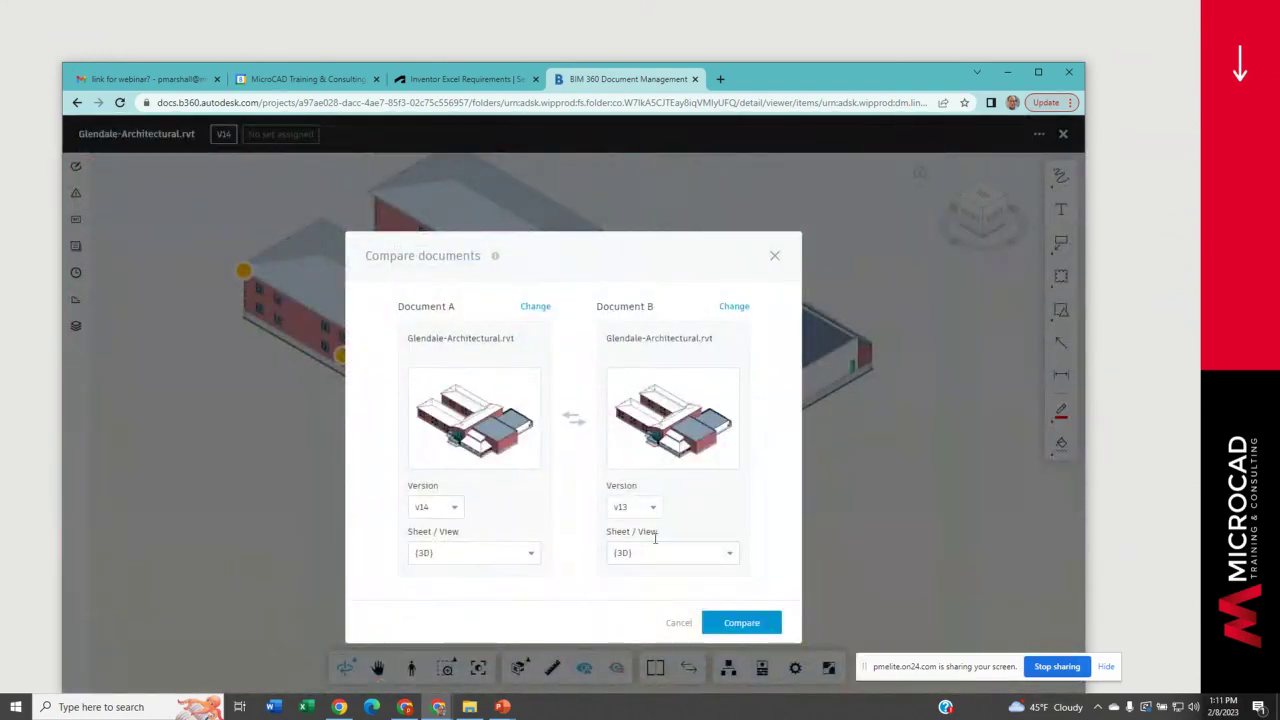
left_click(731, 624)
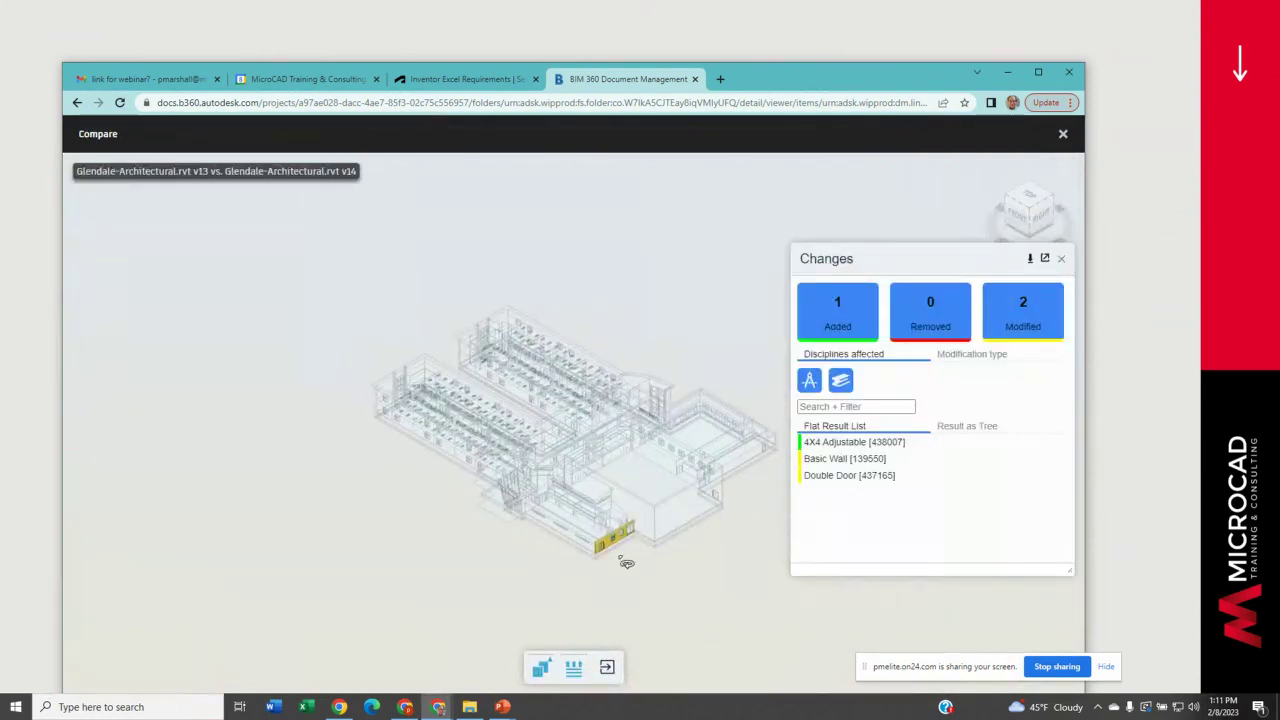
scroll(624, 562, "up", 5)
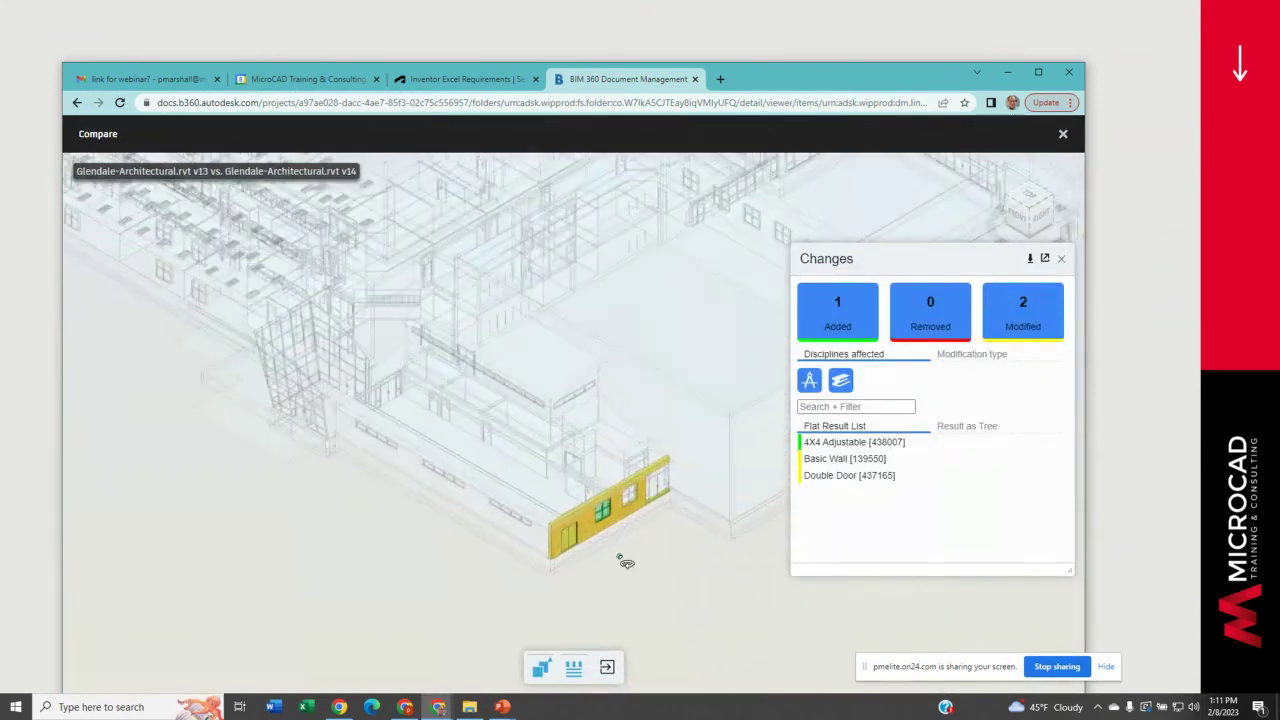
scroll(595, 530, "up", 3)
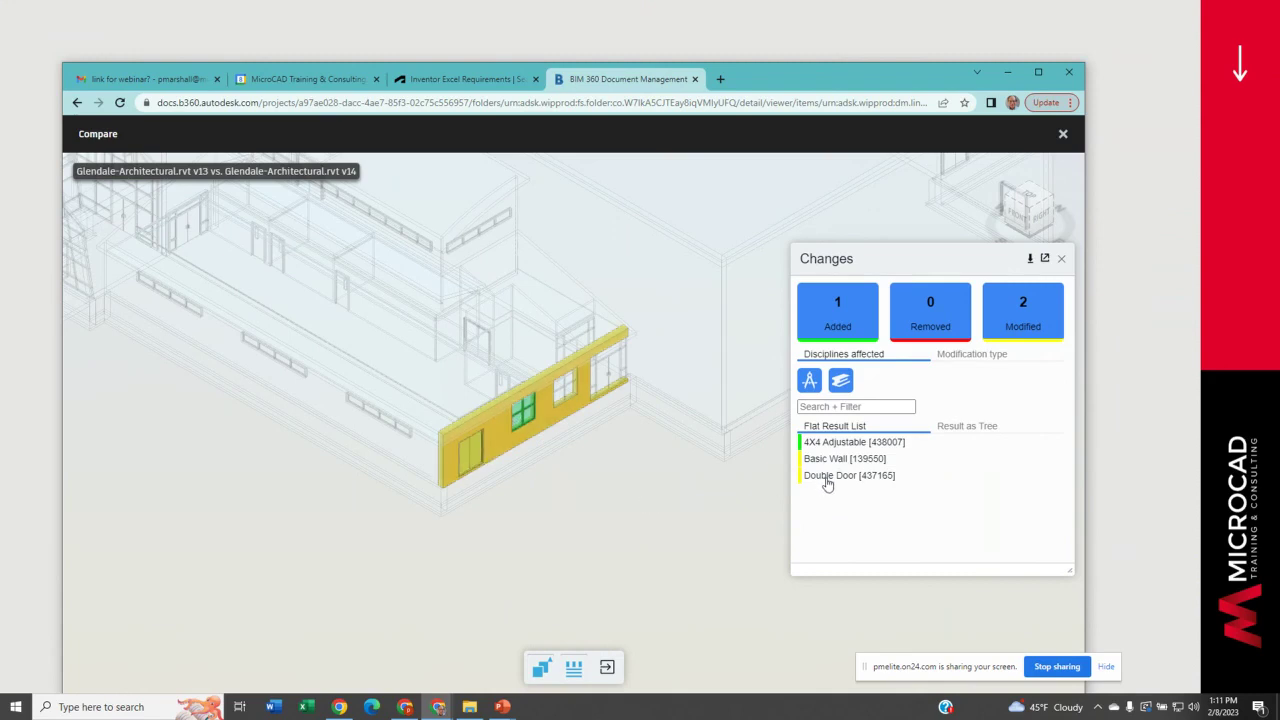
Inspect the modified Double Door's change details, then exit the comparison.
left_click(483, 464)
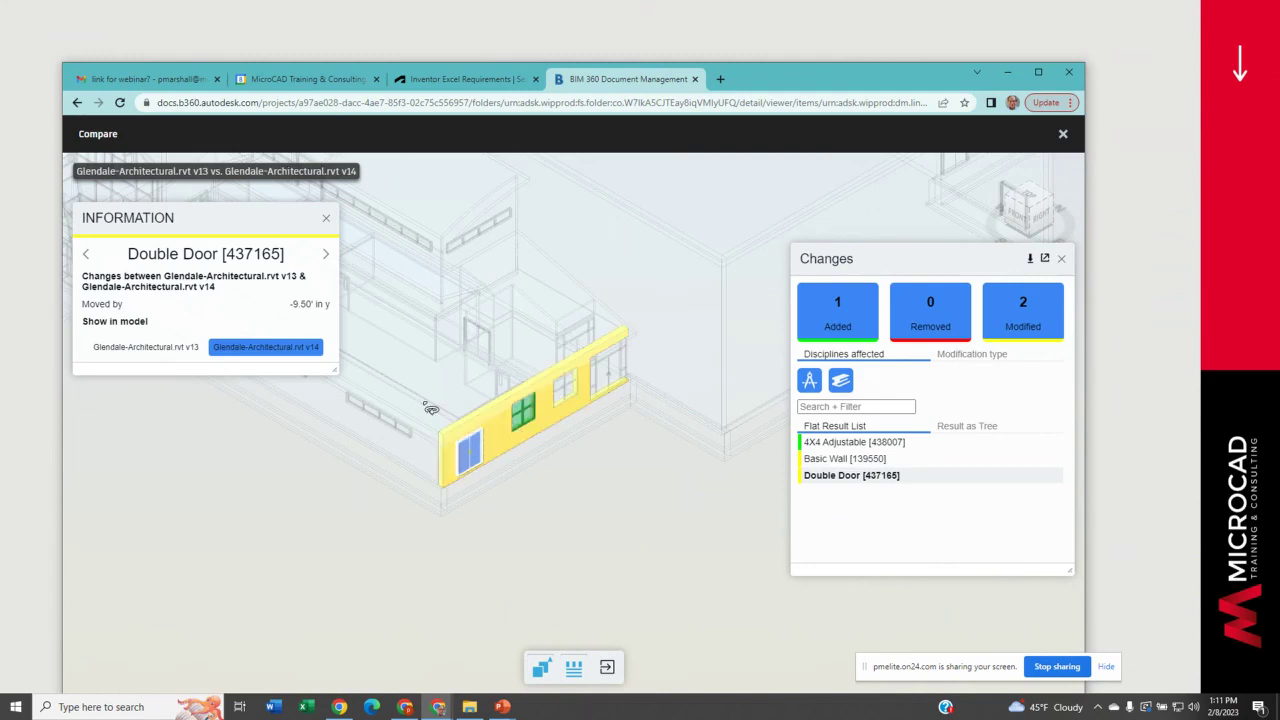
left_click(326, 219)
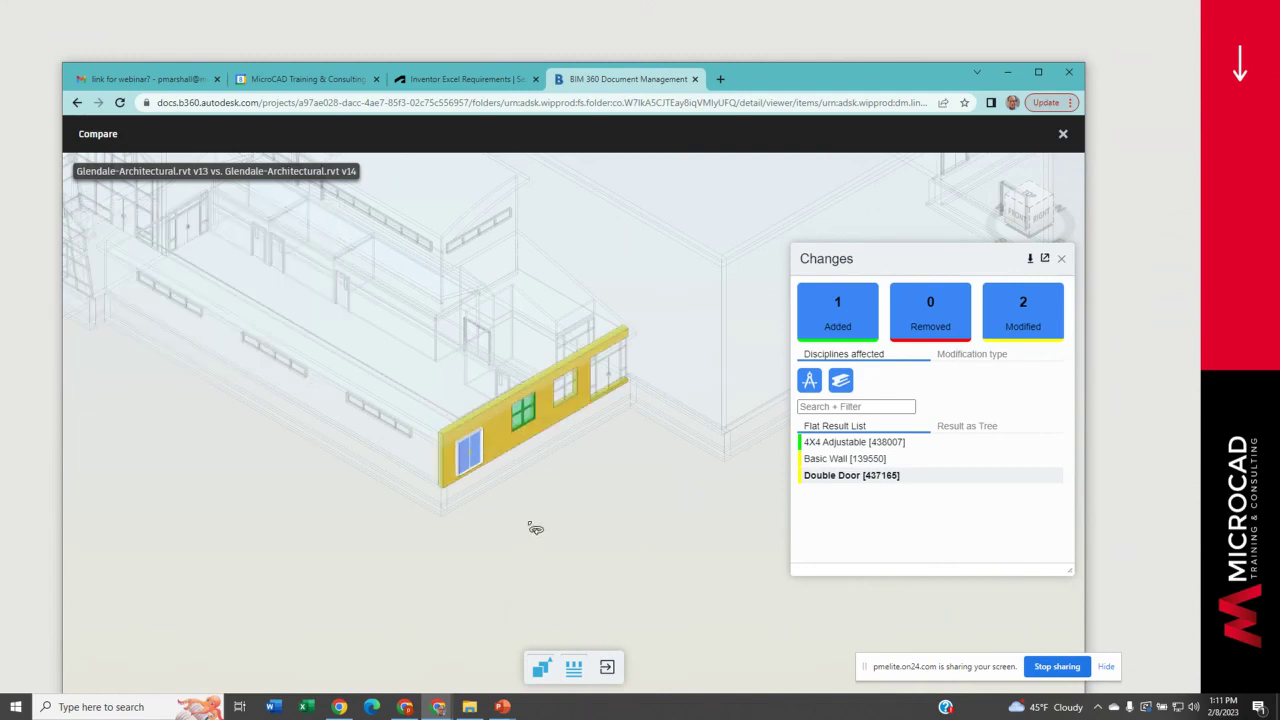
left_click_drag(536, 528, 536, 528)
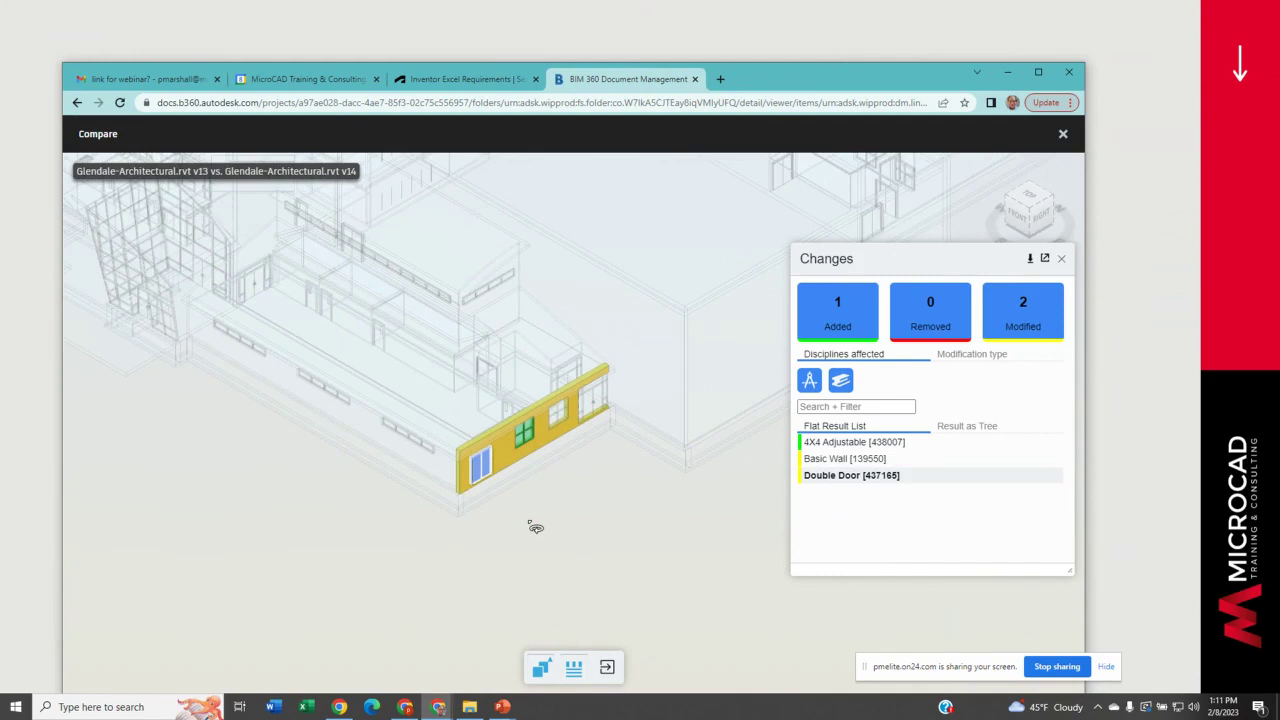
left_click(1062, 137)
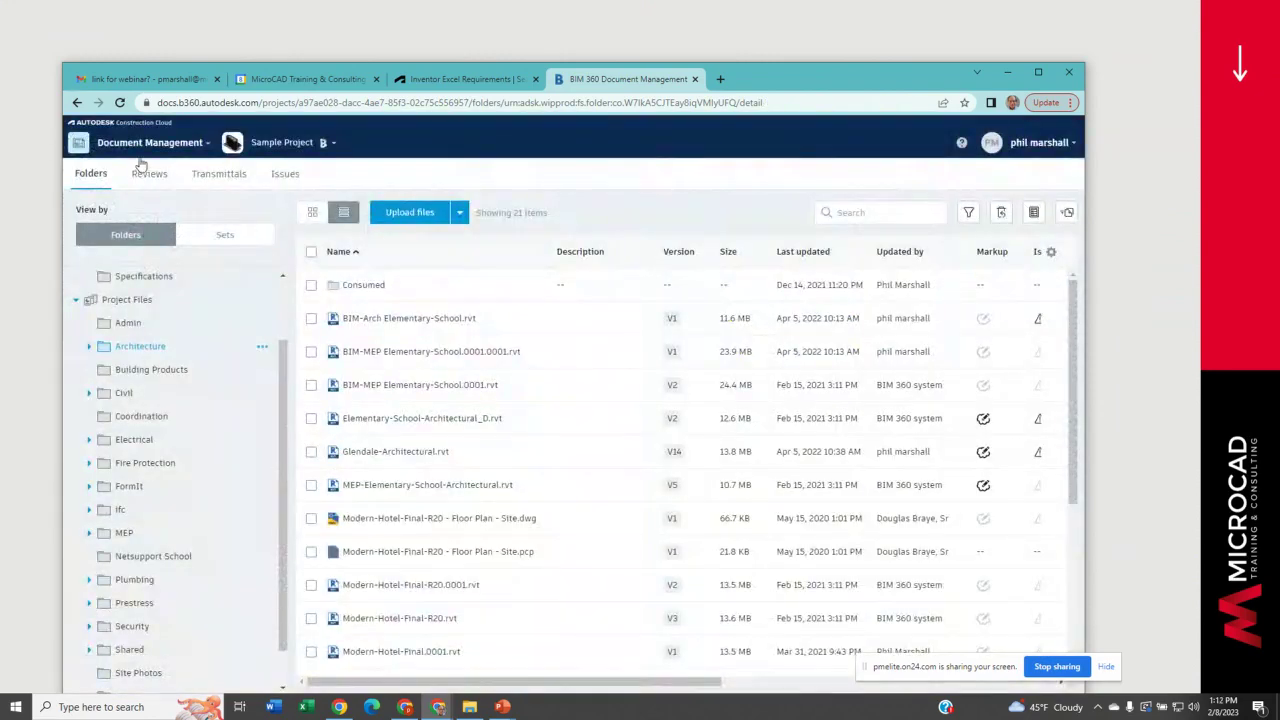
Switch from Document Management to the Design Collaboration module.
left_click(208, 146)
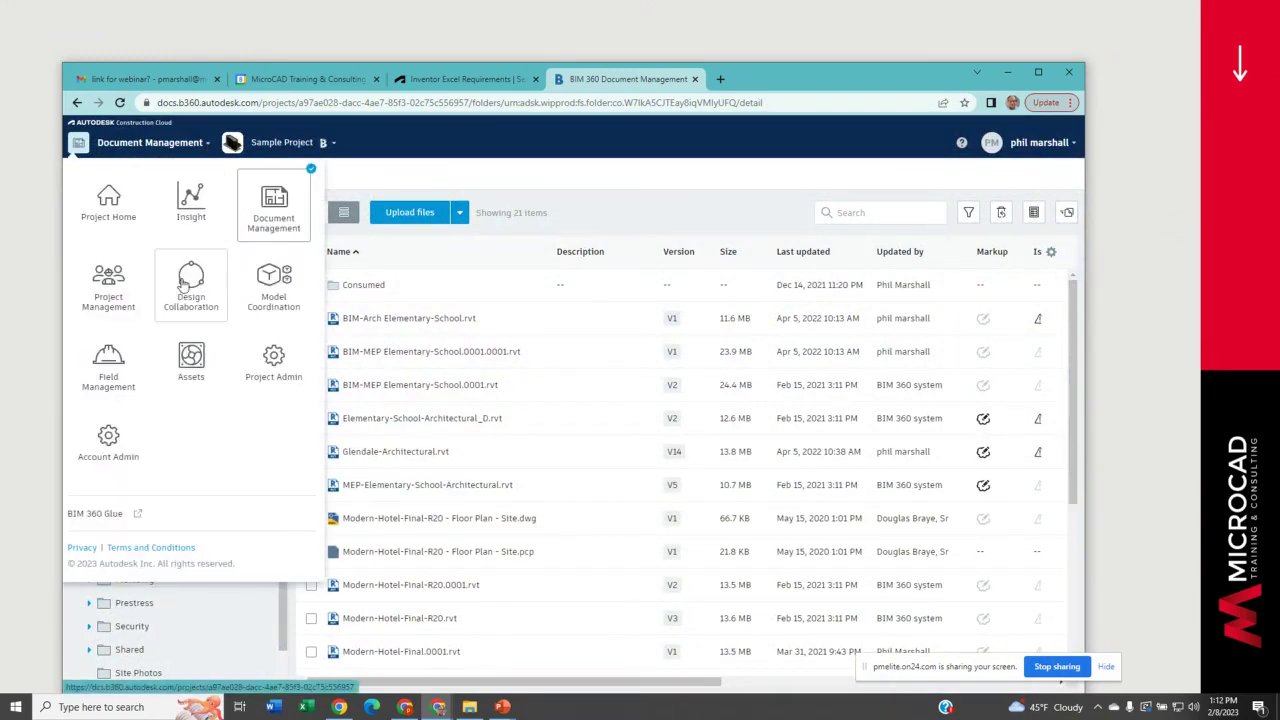
left_click(180, 285)
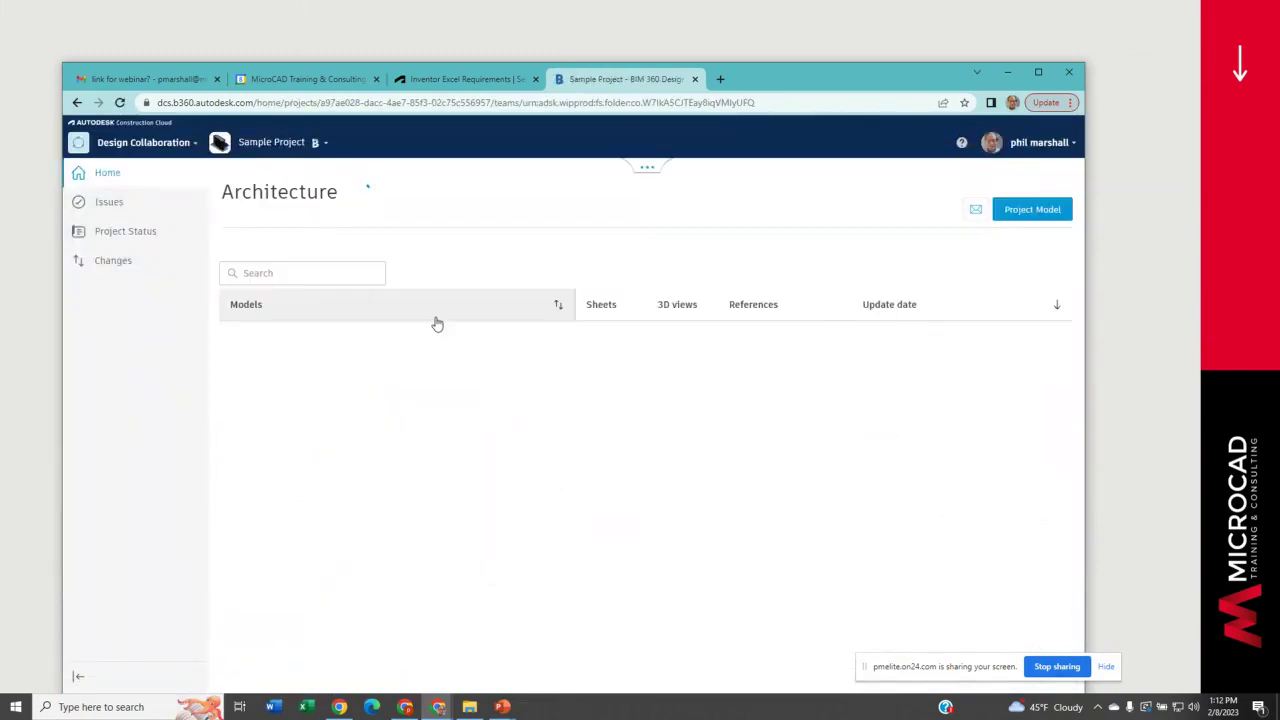
Expand the package timeline and open the latest Architecture package, Glendale-Architectural.rvt v14.
left_click(647, 172)
left_click(638, 262)
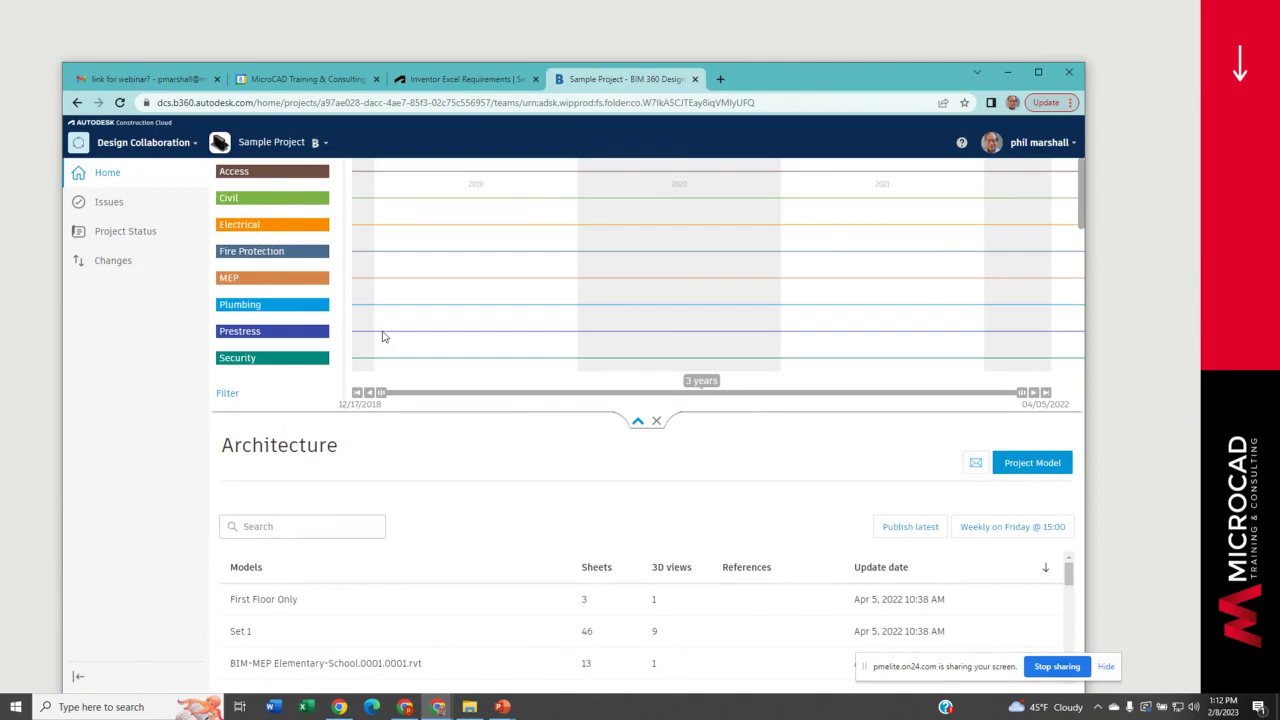
left_click_drag(1078, 218, 1082, 376)
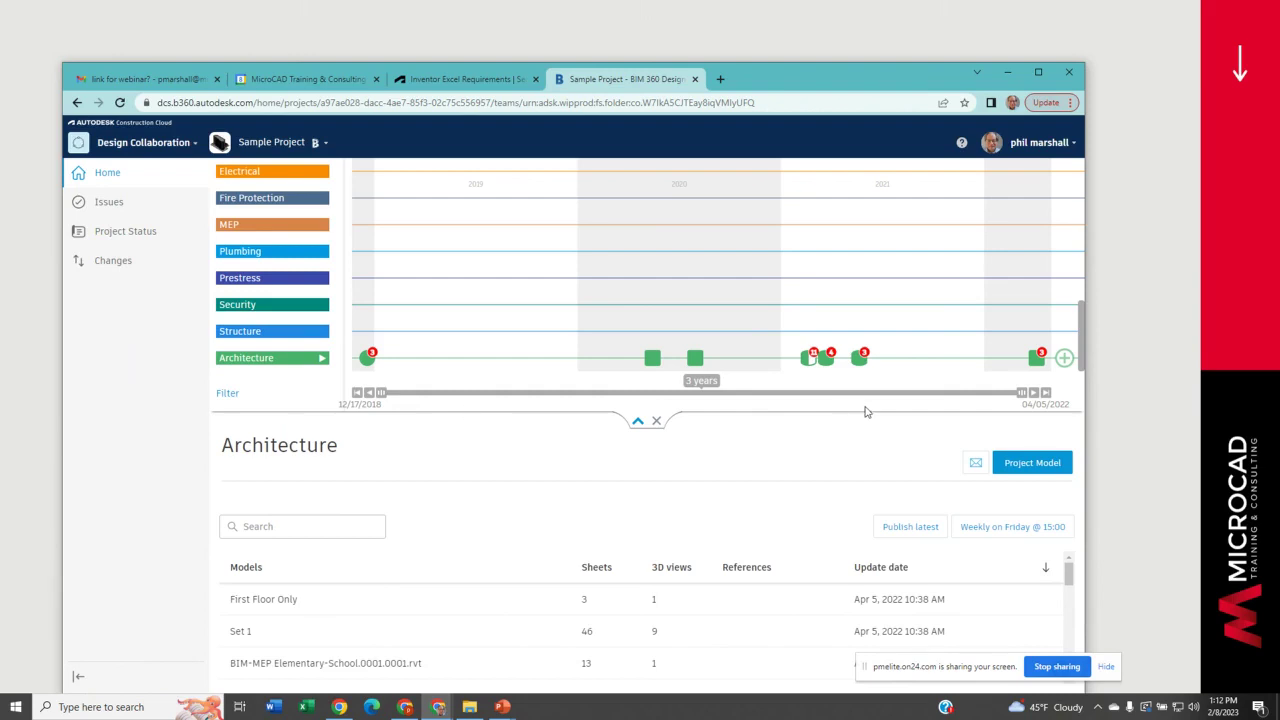
left_click(1040, 360)
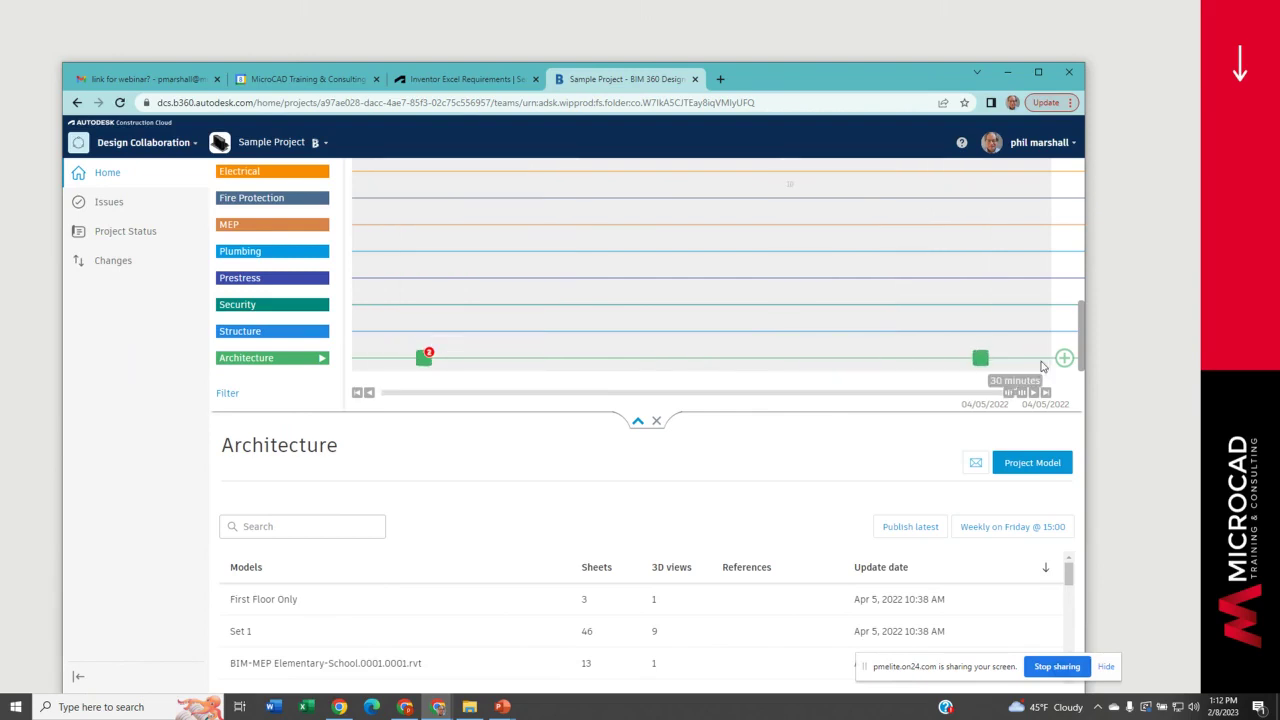
left_click(981, 359)
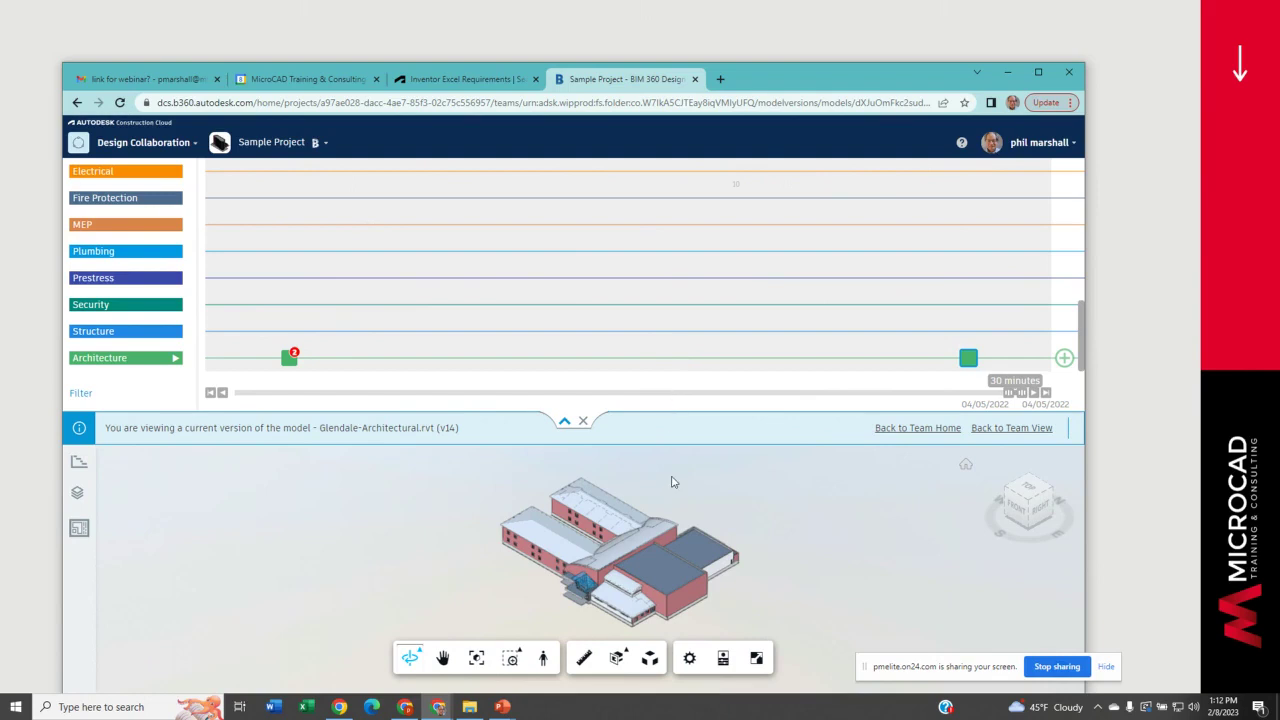
Switch between the PowerPoint slide show and the BIM 360 browser window.
key("alt+Tab")
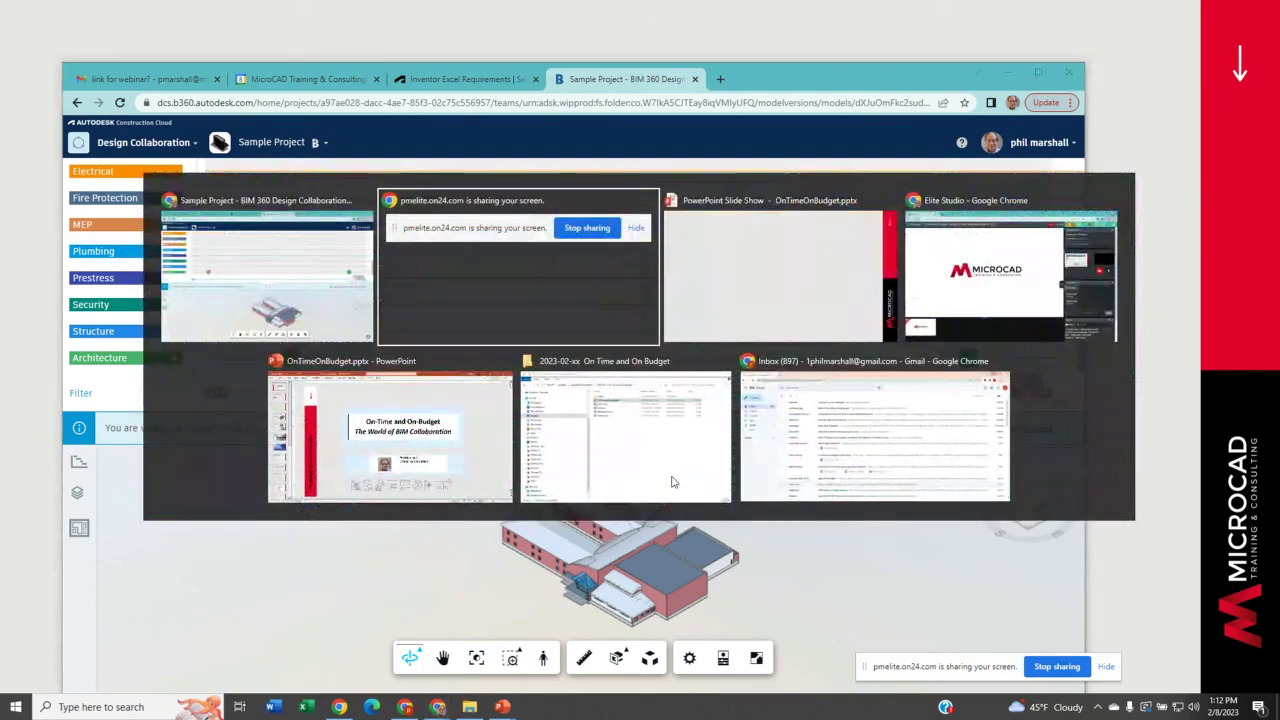
key("alt+Tab")
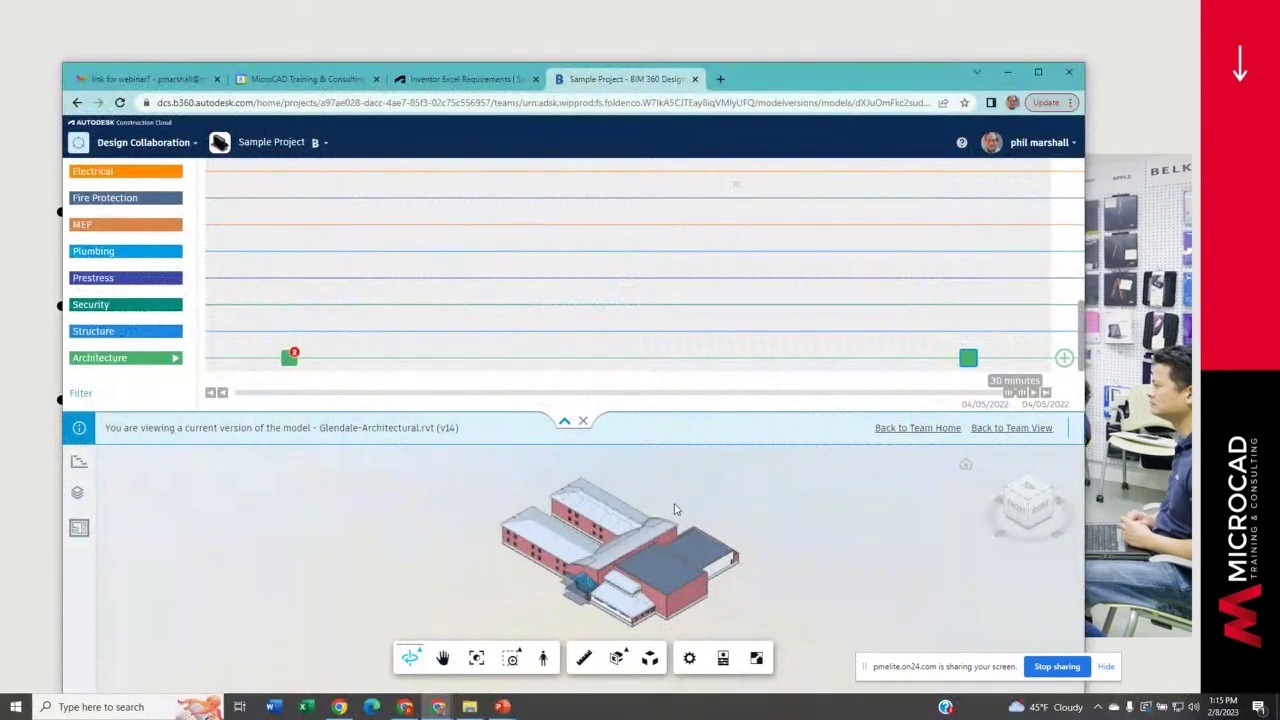
Go to Model Coordination and open the 78 MEP-versus-architecture clashes from the clash matrix.
left_click(189, 145)
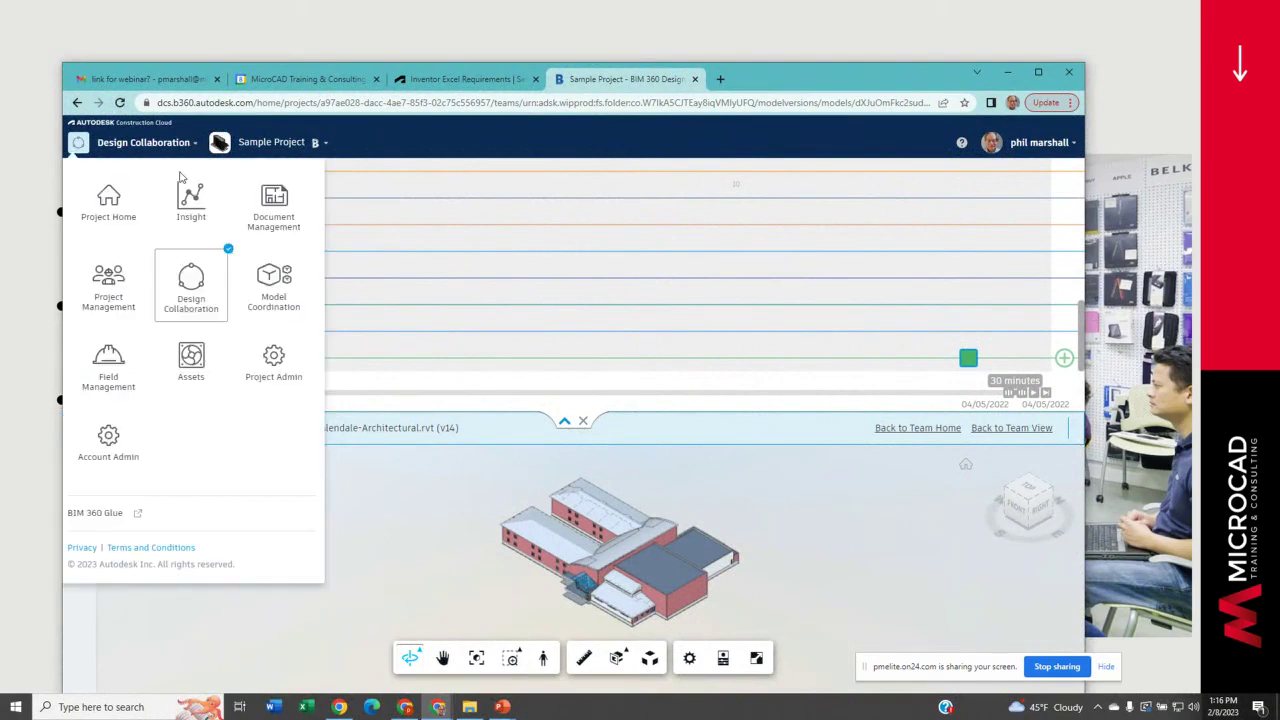
left_click(279, 290)
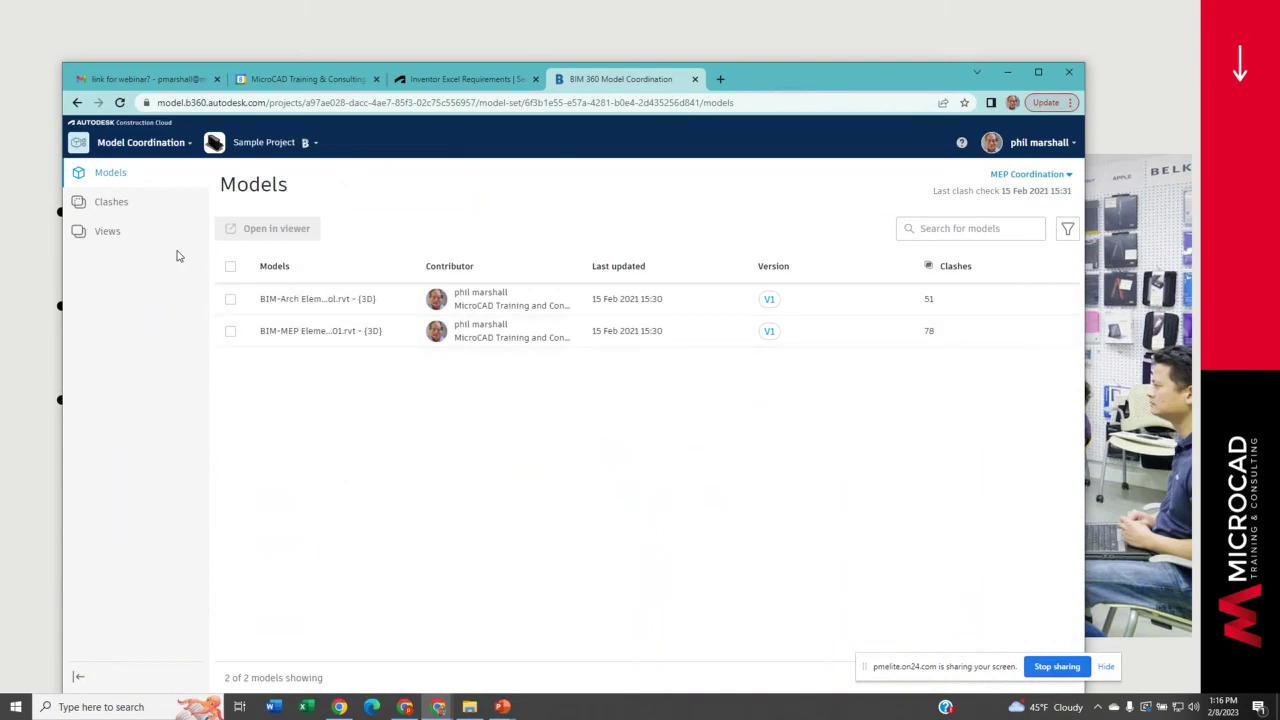
left_click(121, 205)
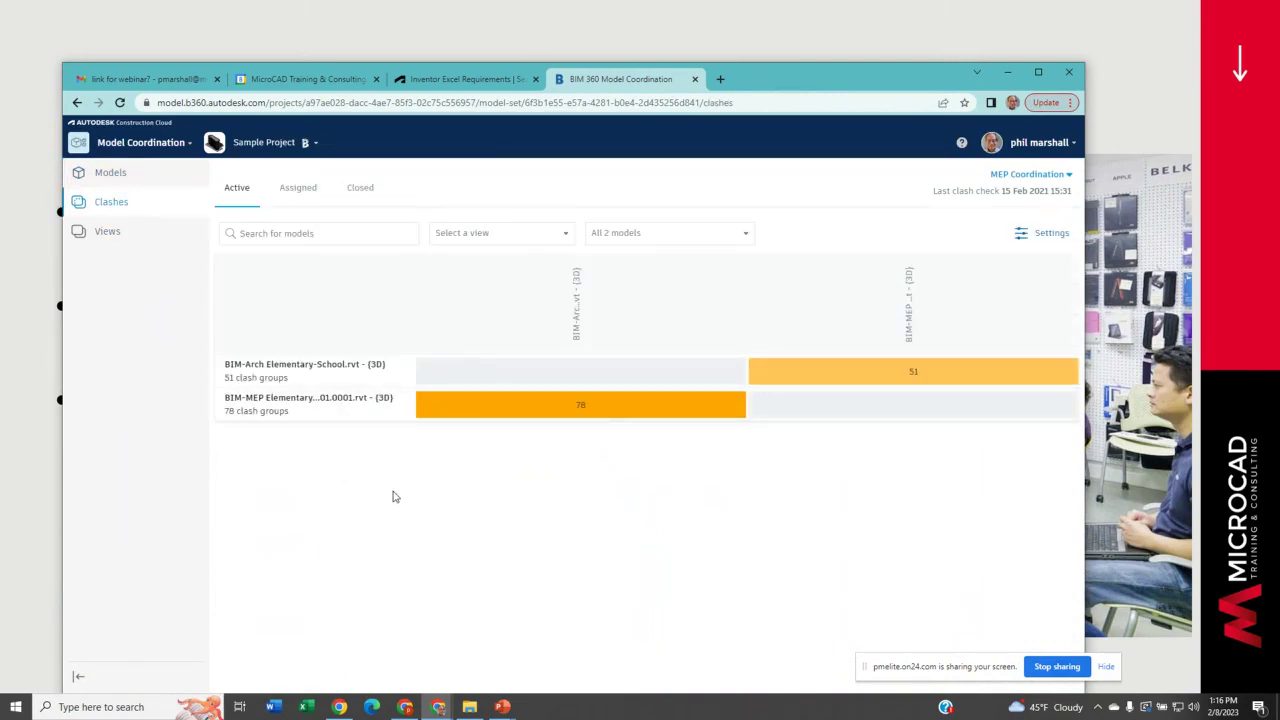
left_click(583, 410)
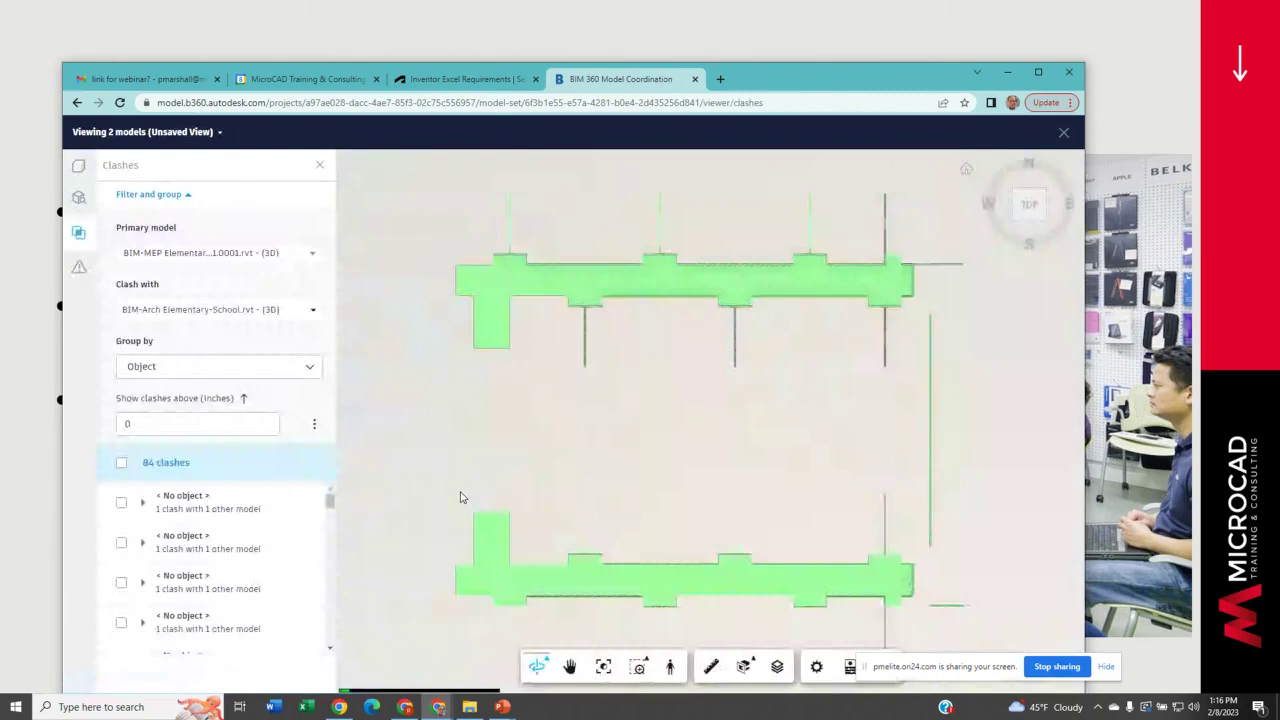
Focus the view on the first and then the second Indoor AHU clash, zooming and panning to frame each.
left_click(217, 508)
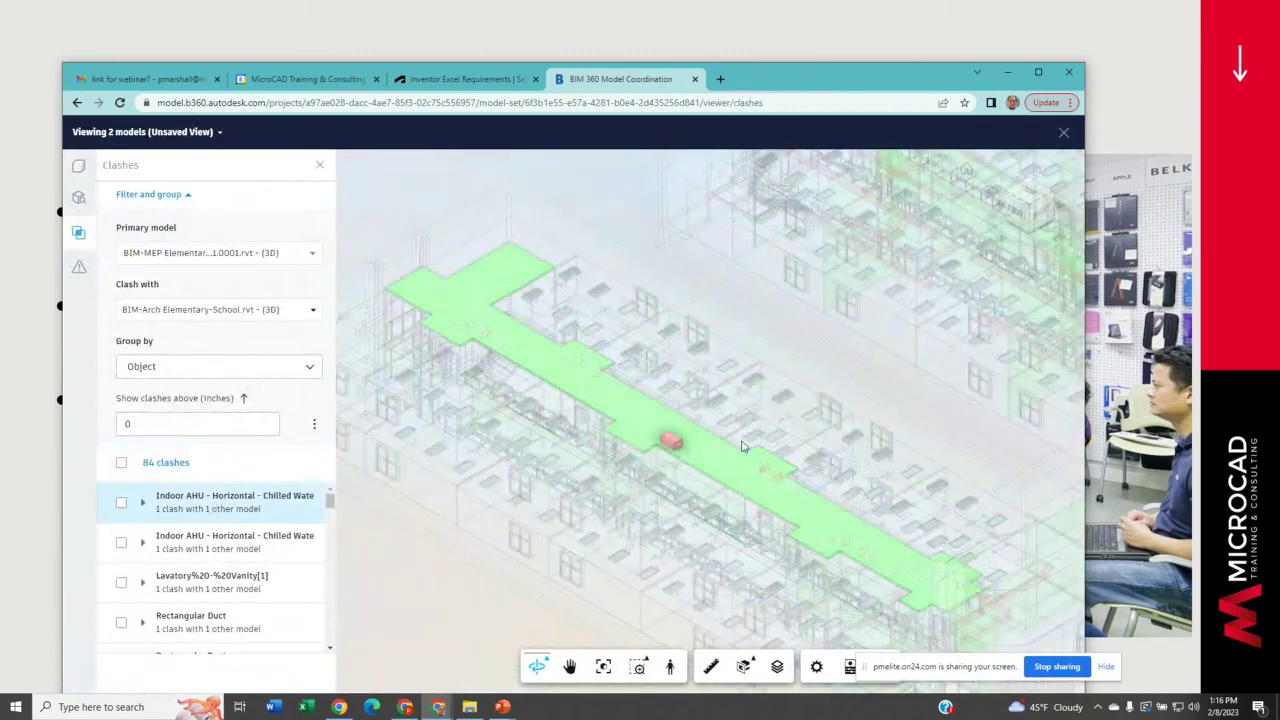
scroll(675, 443, "up", 3)
scroll(675, 443, "up", 5)
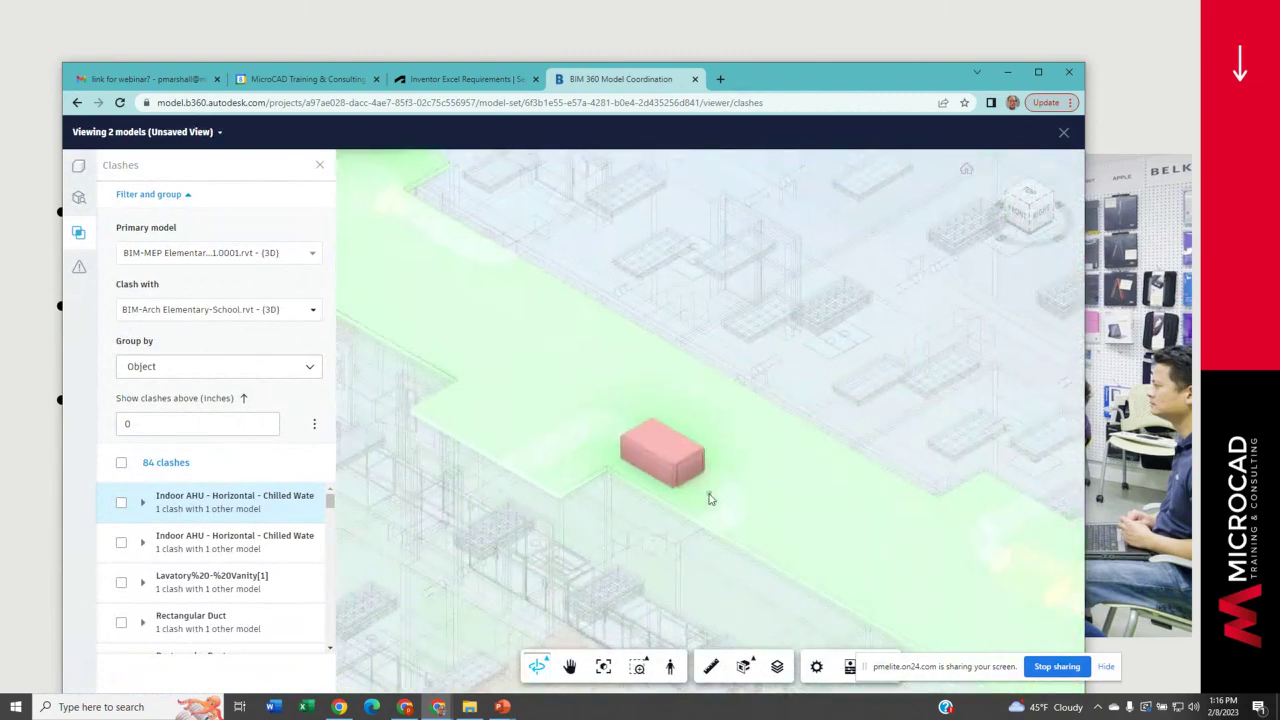
scroll(709, 499, "up", 1)
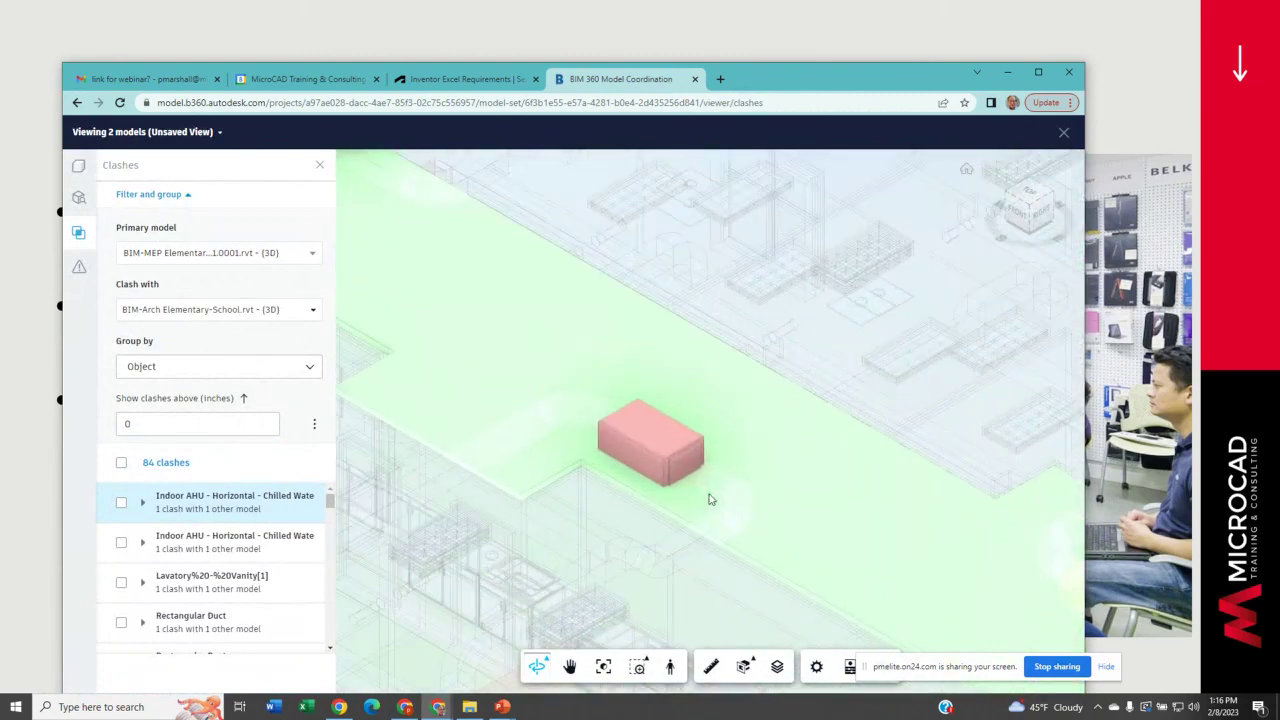
scroll(709, 499, "down", 1)
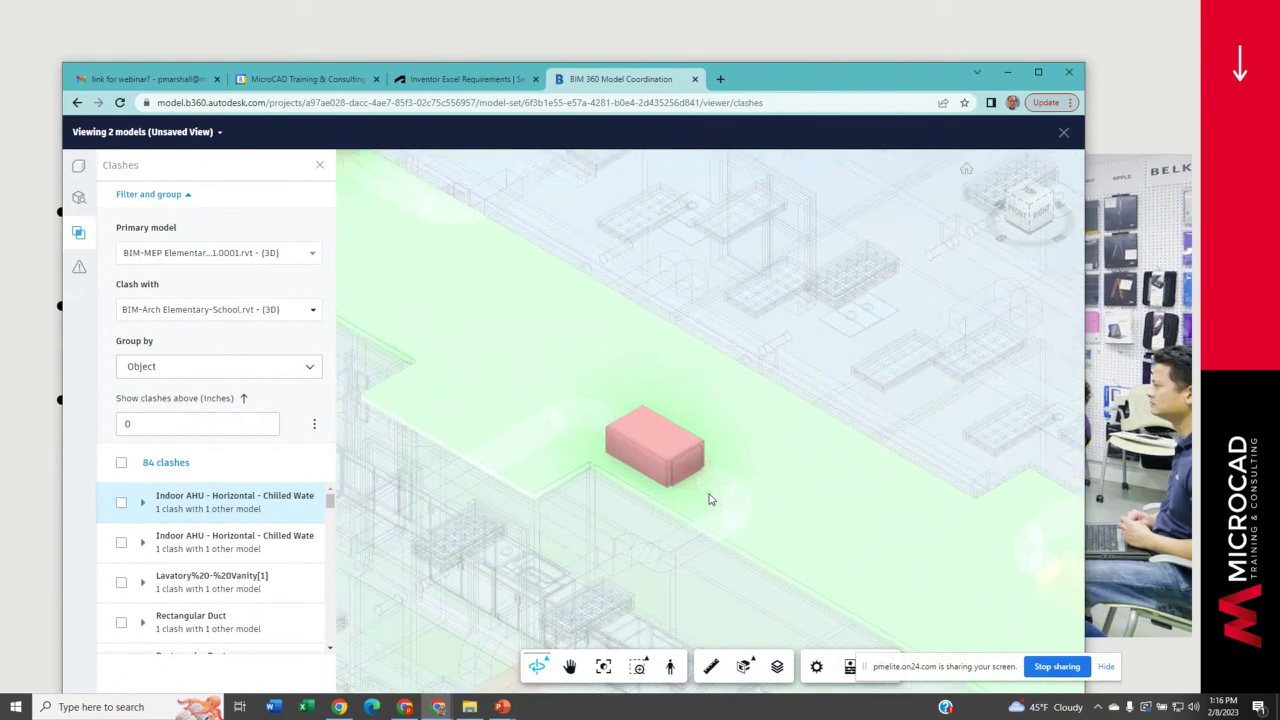
scroll(709, 499, "down", 3)
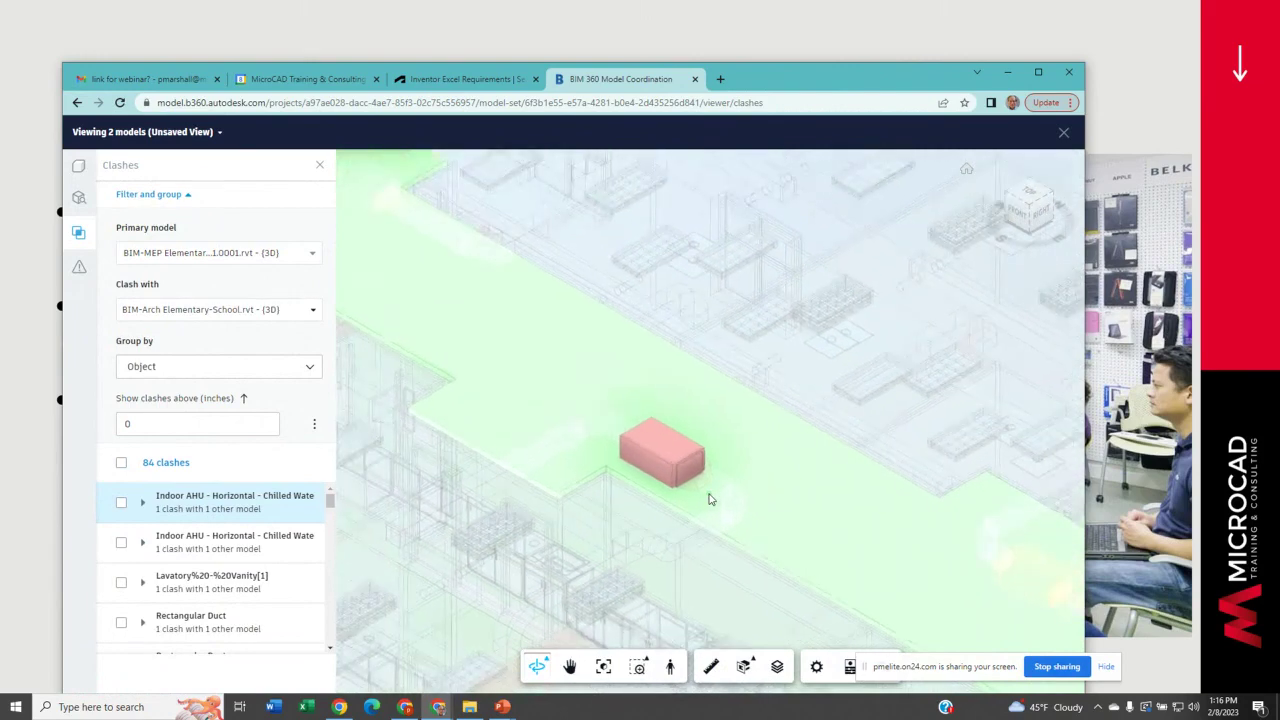
middle_click_drag(709, 499, 637, 406)
left_click(194, 545)
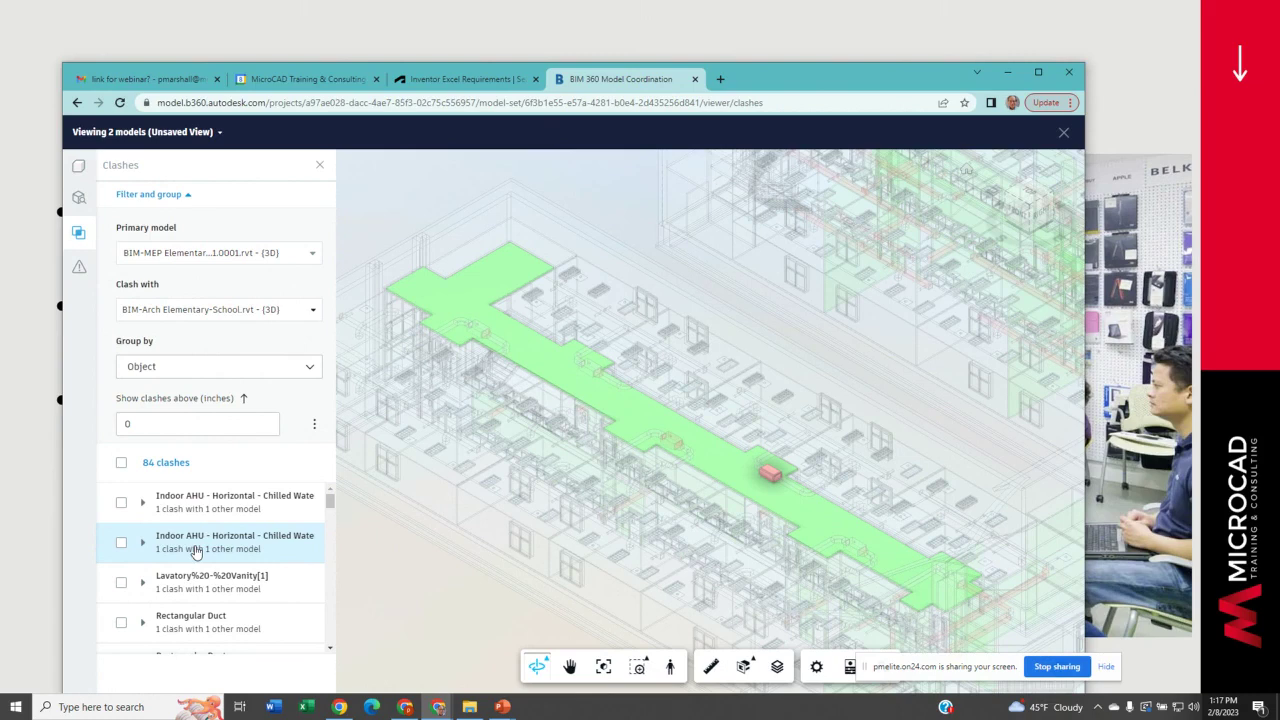
Show the project issues pinned on the model, then close the viewer and return to the clashes.
left_click(79, 269)
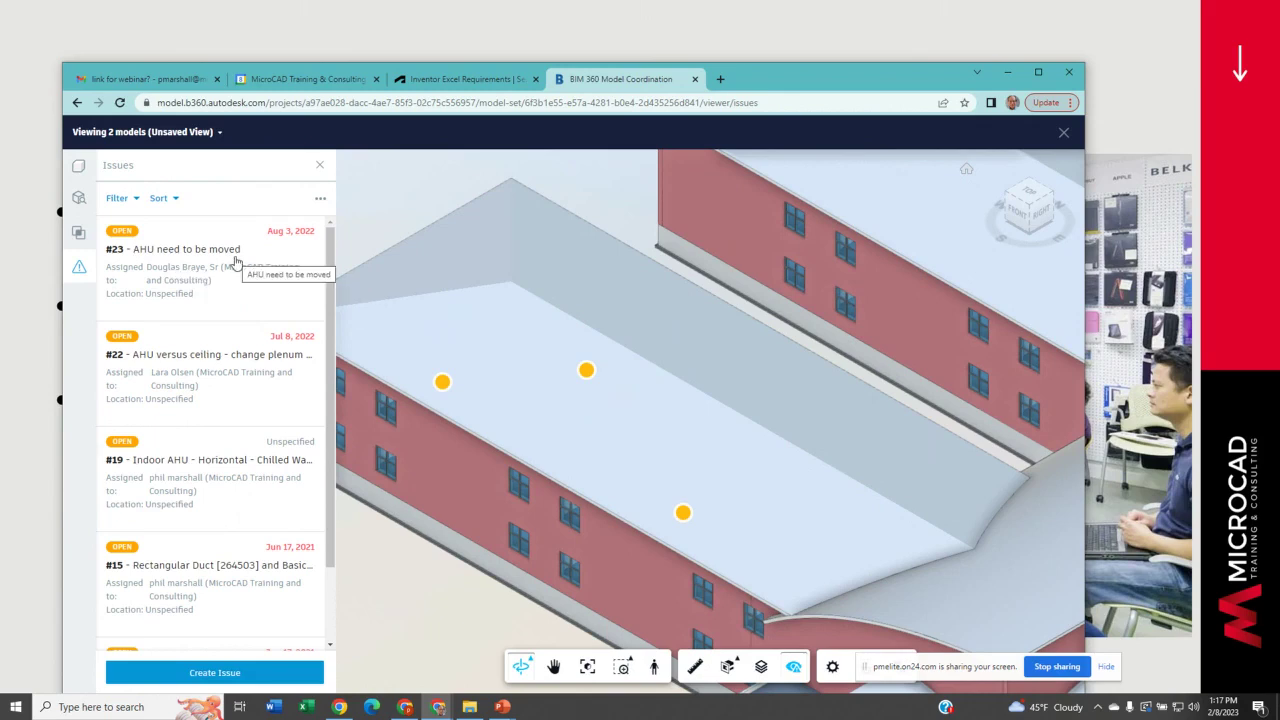
left_click(1062, 134)
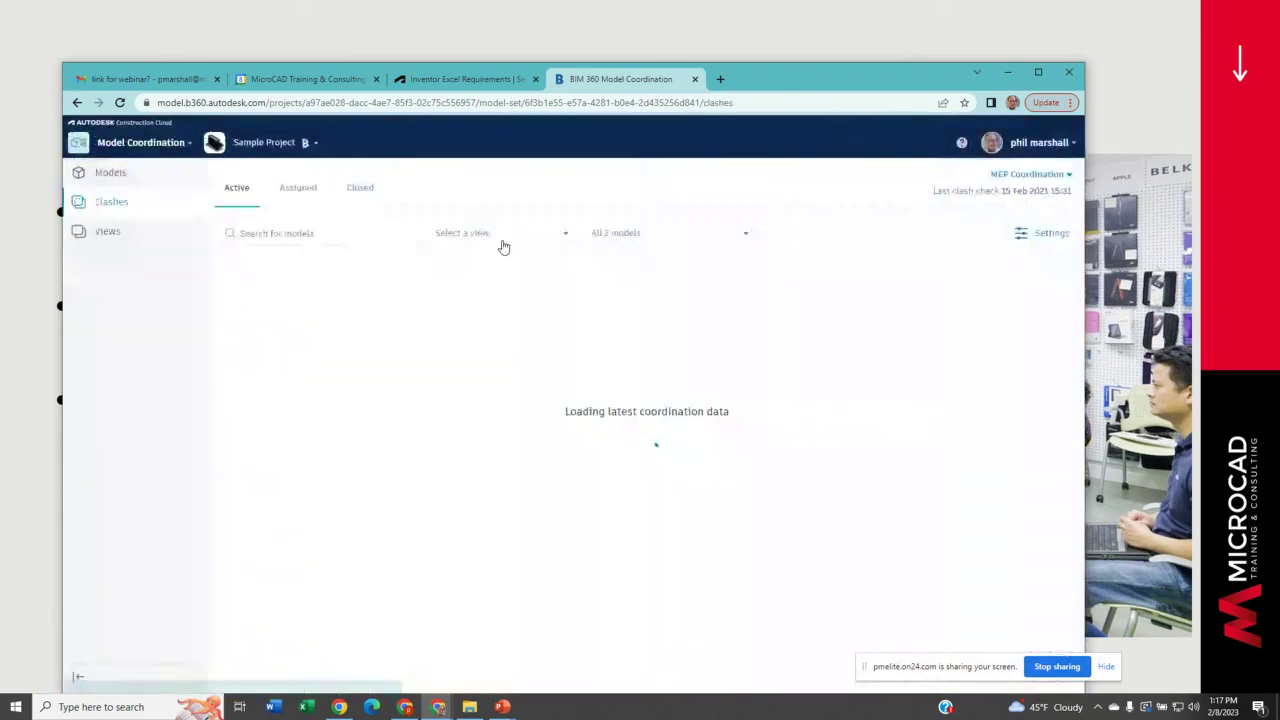
left_click(187, 146)
Go to the Project Home dashboard, review the design packages, then return to the PowerPoint slide show.
left_click(116, 207)
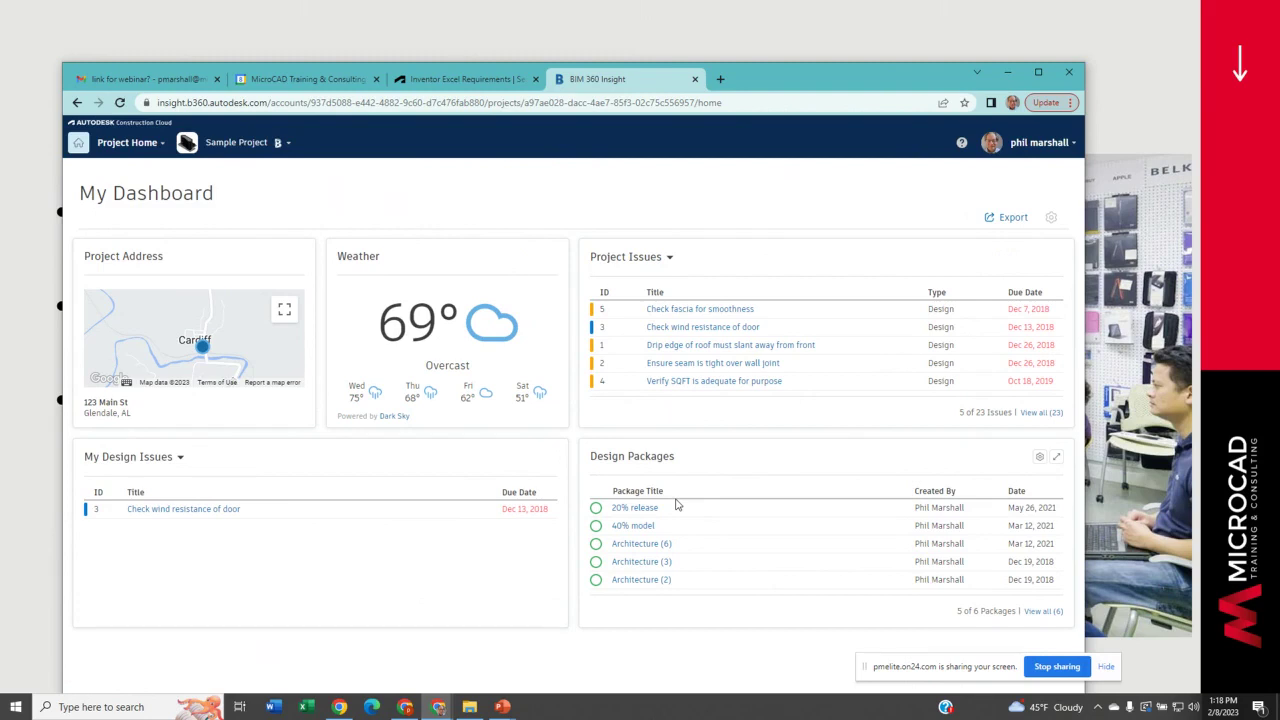
mouse_move(660, 548)
mouse_move(707, 537)
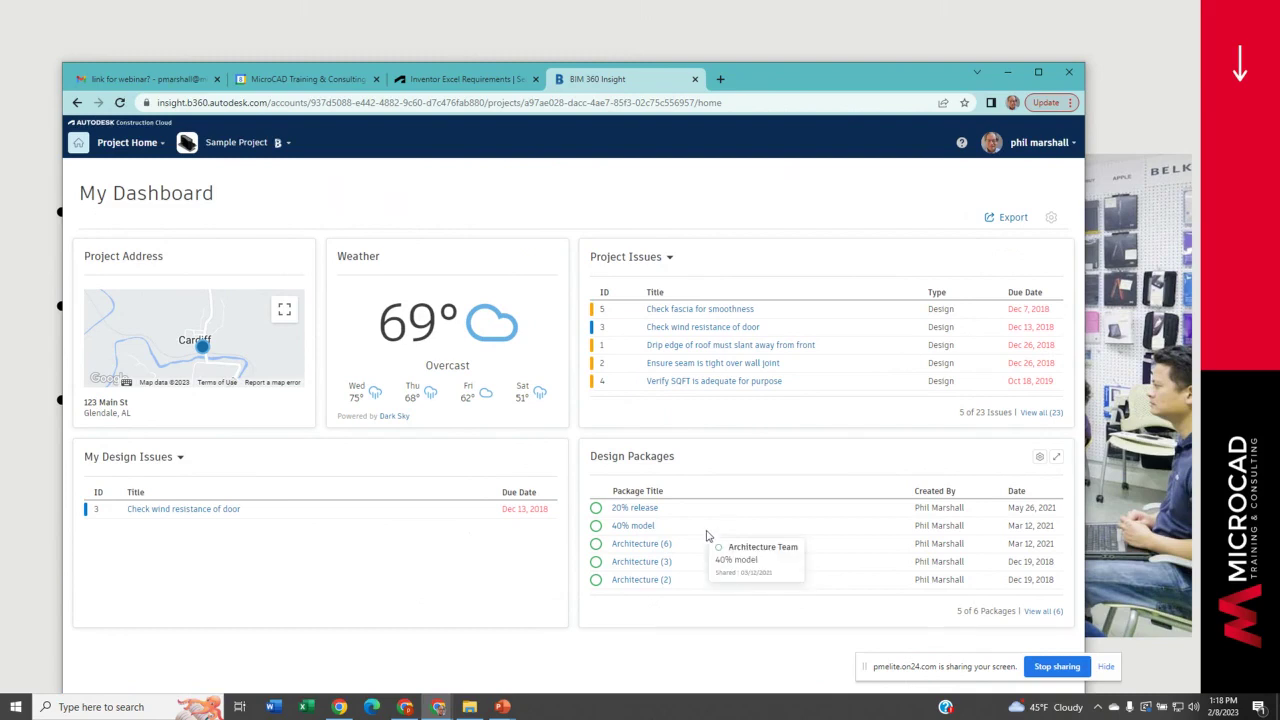
key("alt+Tab")
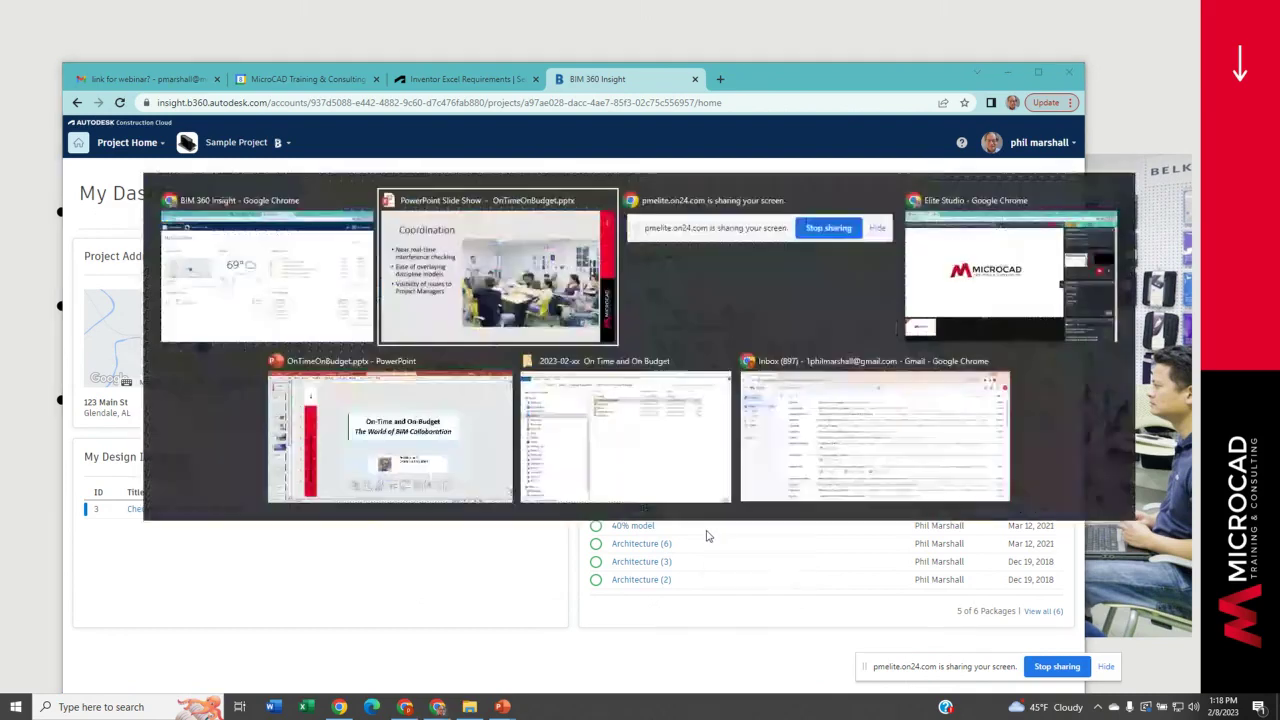
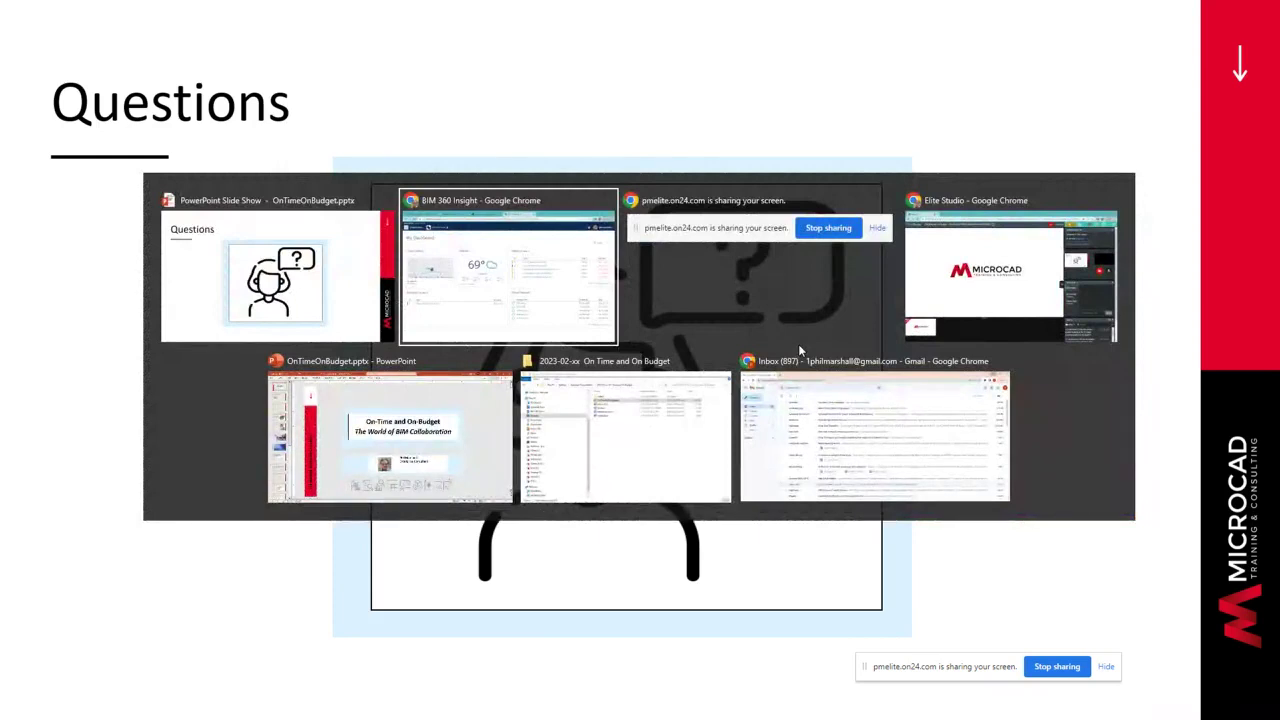
Switch from the slideshow to the BIM 360 Insight window in Chrome.
key("Tab")
key("Tab")
key("Tab")
key("Tab")
key("Tab")
key("Tab")
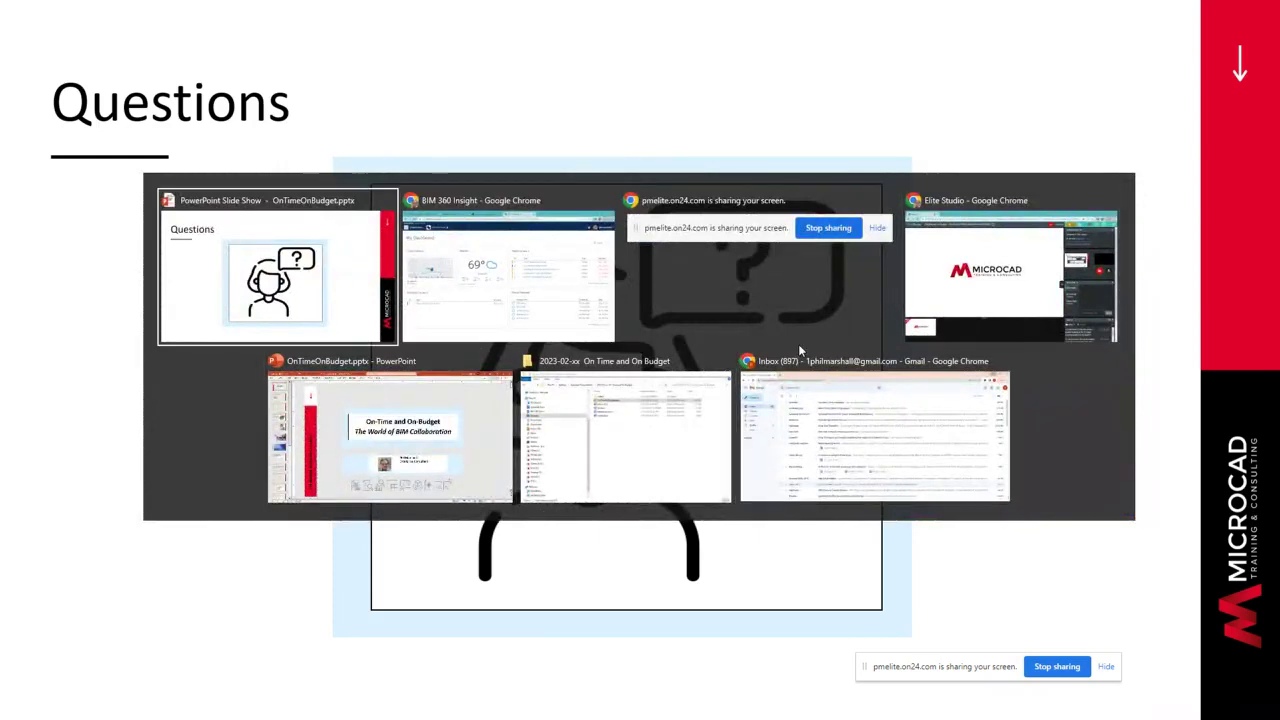
key("Tab")
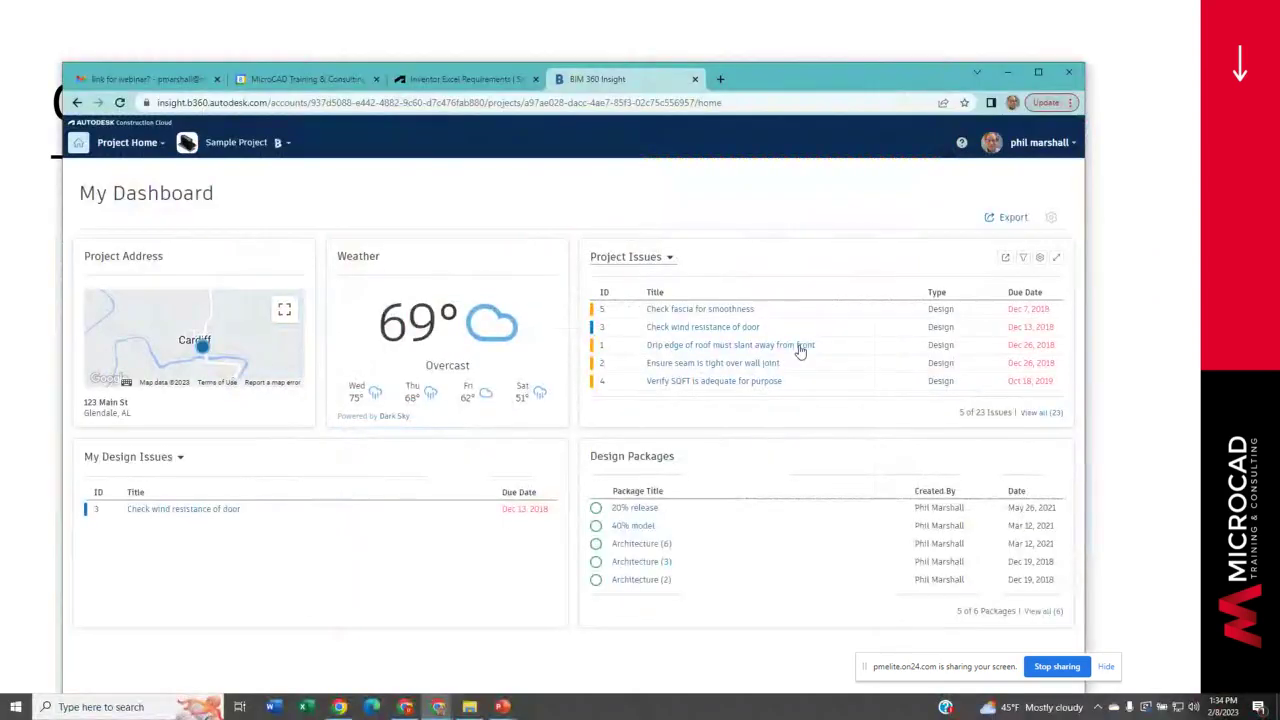
Open Glendale-Architectural.rvt from the Architecture folder in Document Management.
left_click(148, 150)
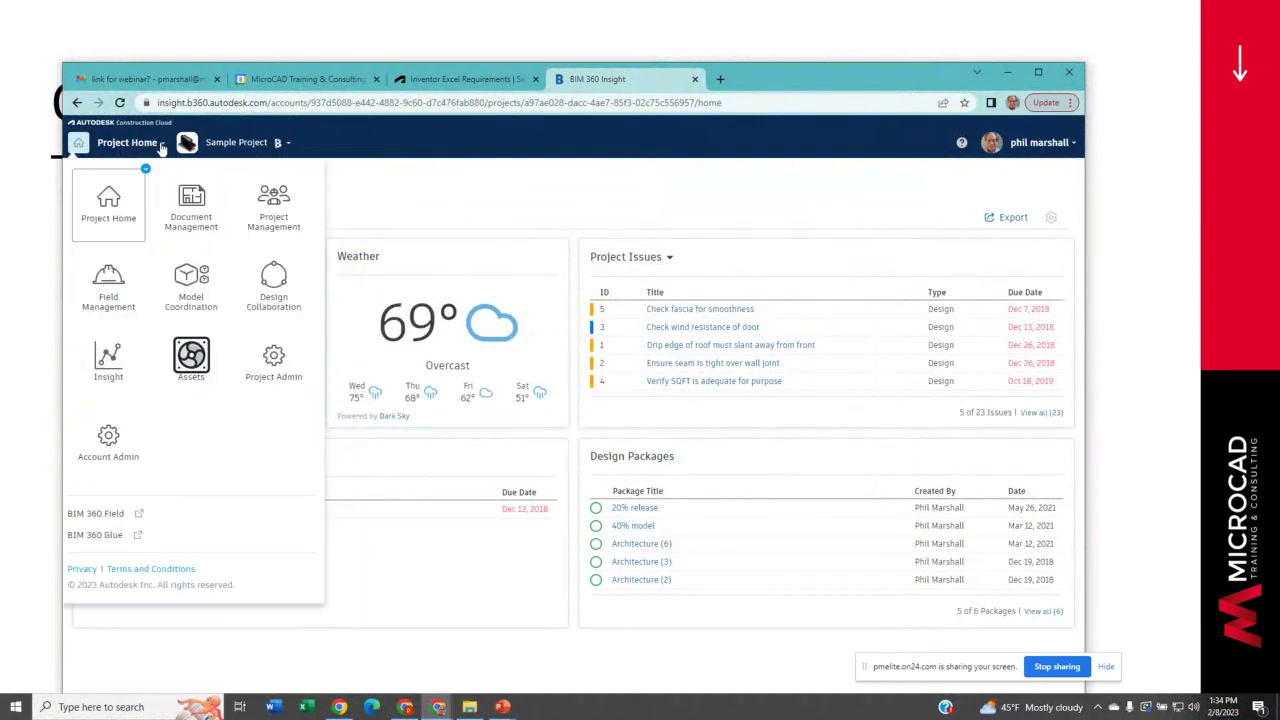
left_click(203, 206)
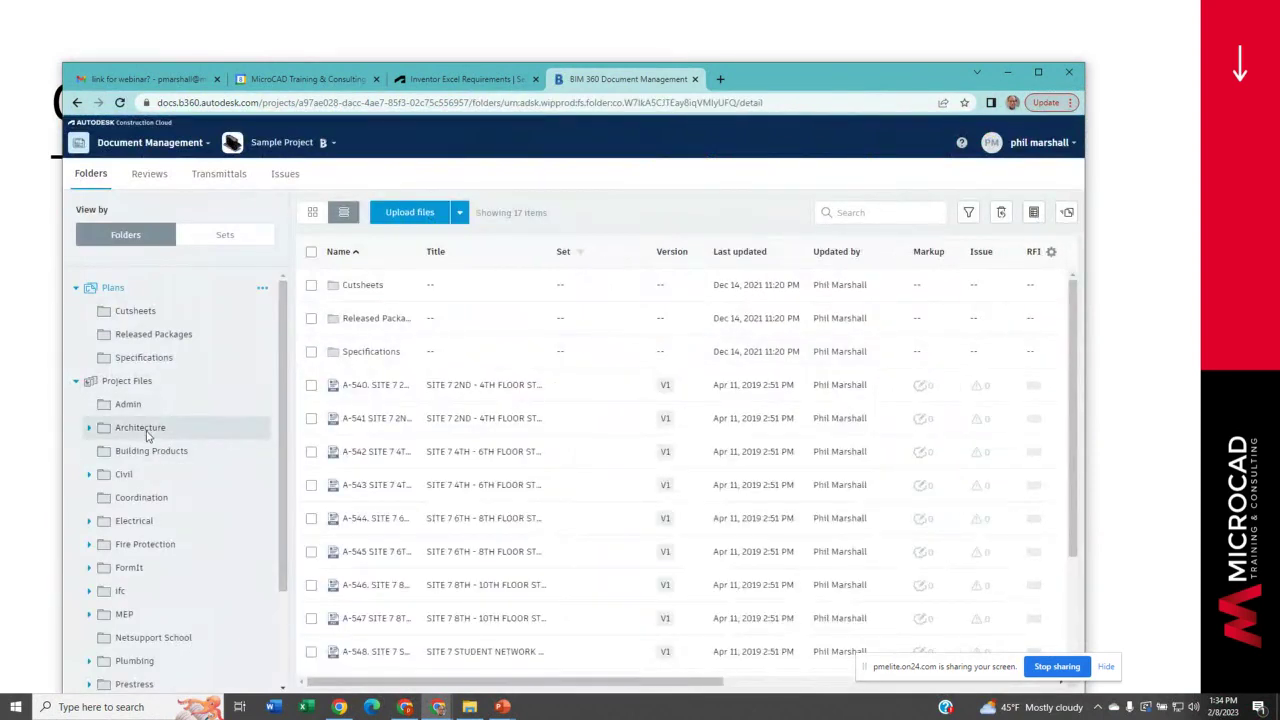
left_click(147, 433)
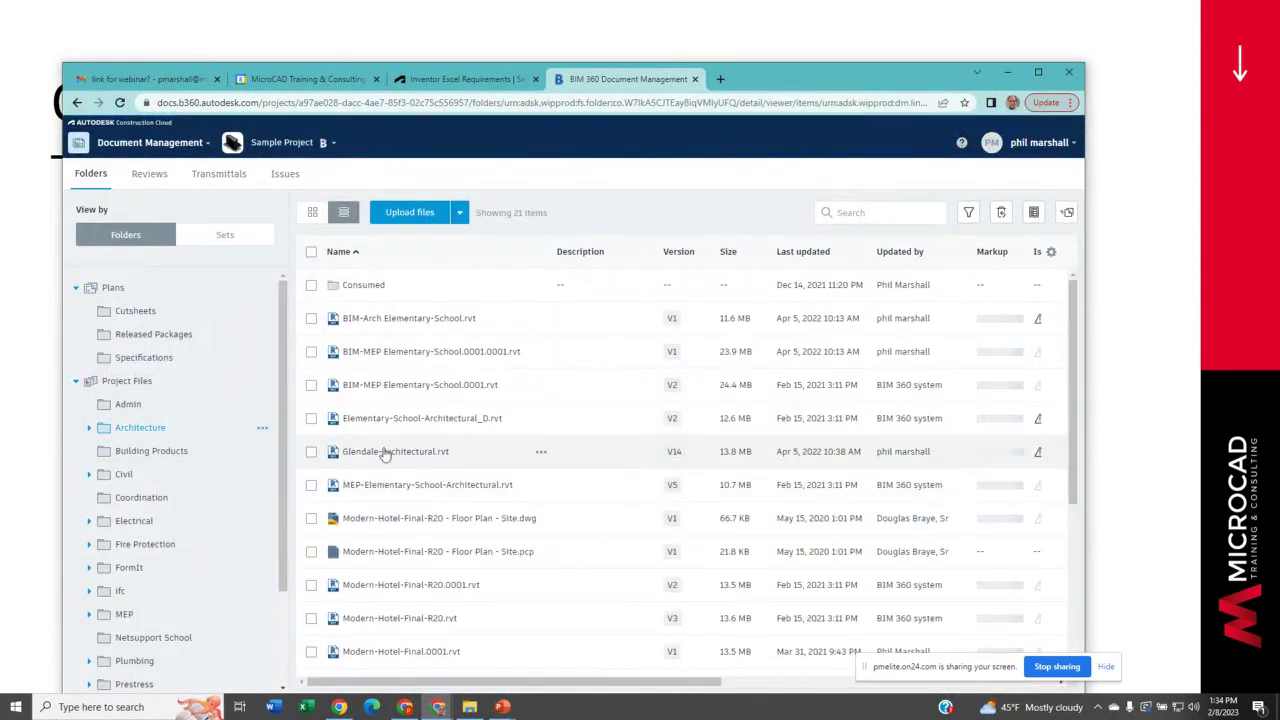
left_click(385, 452)
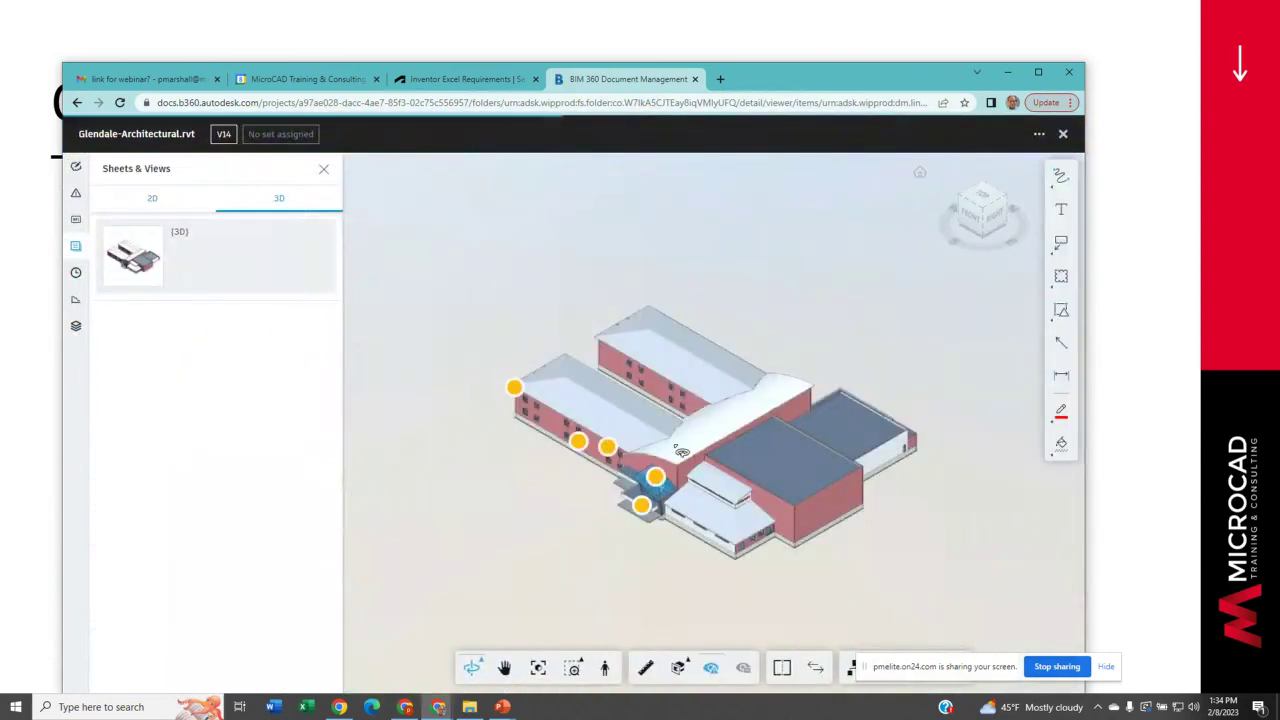
Orbit to a lower frontal view, then list the model's 2D sheets and floor plans.
left_click_drag(677, 455, 560, 350)
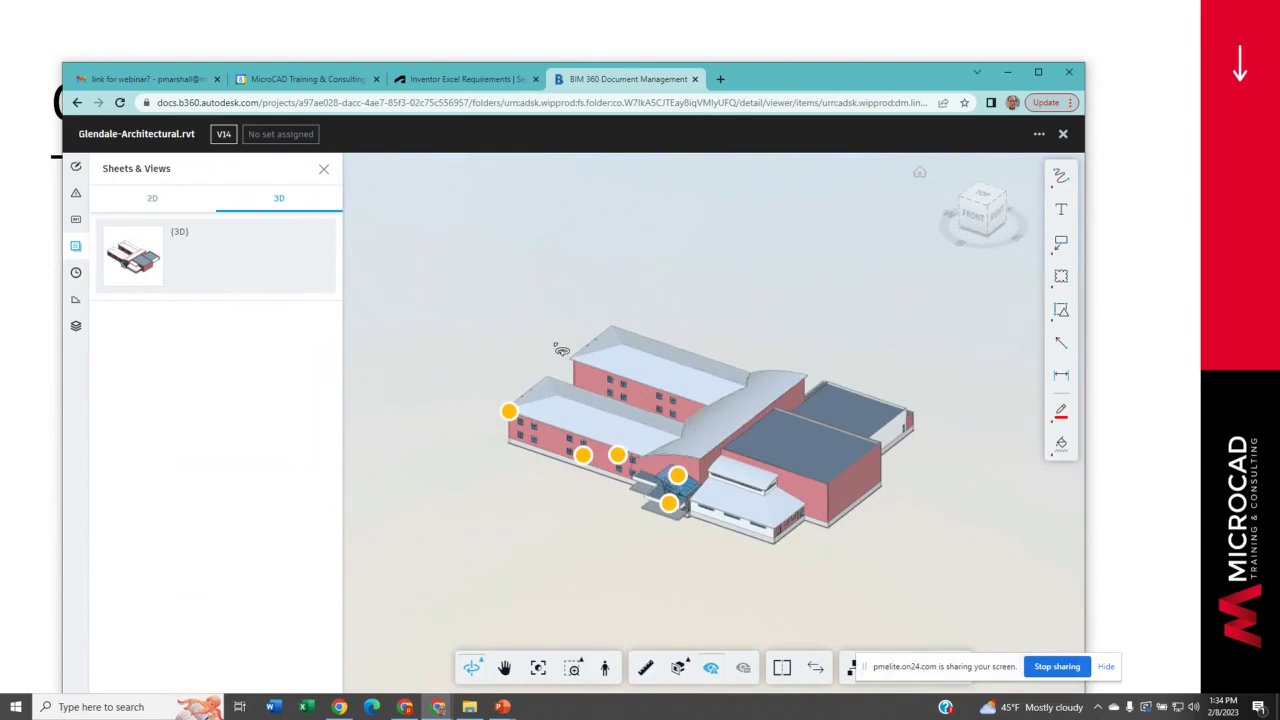
left_click(148, 200)
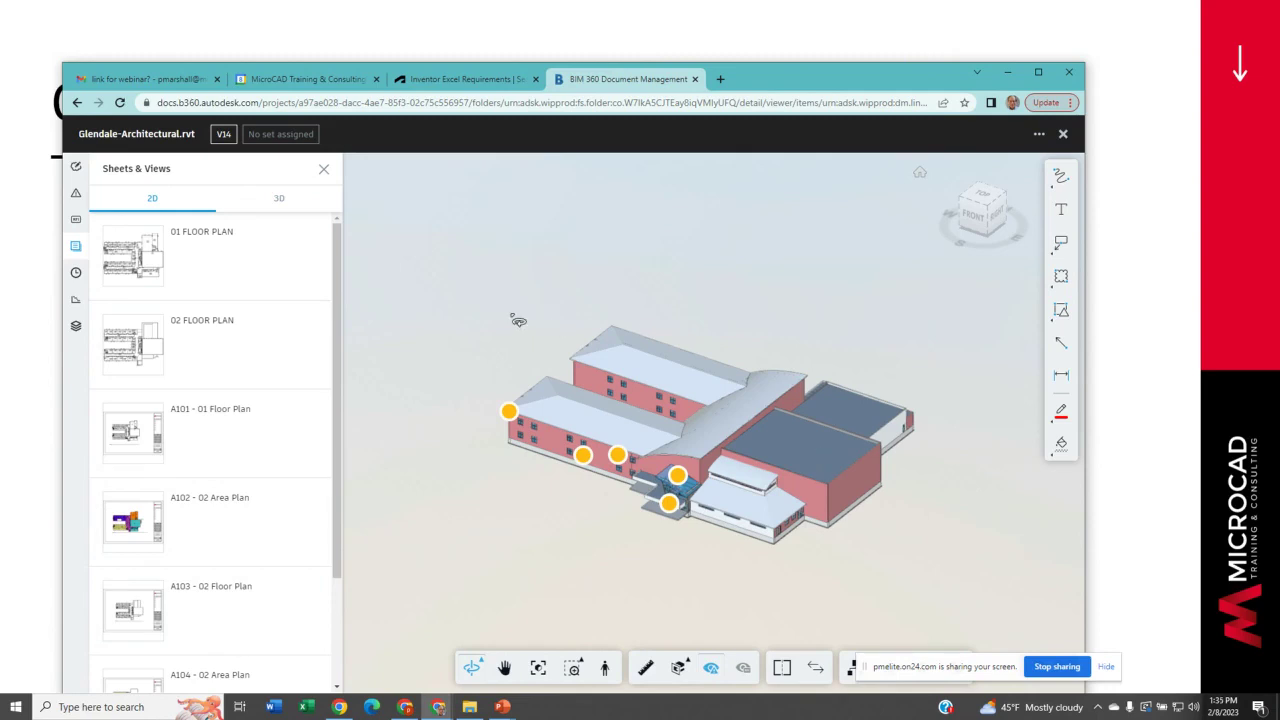
left_click(279, 200)
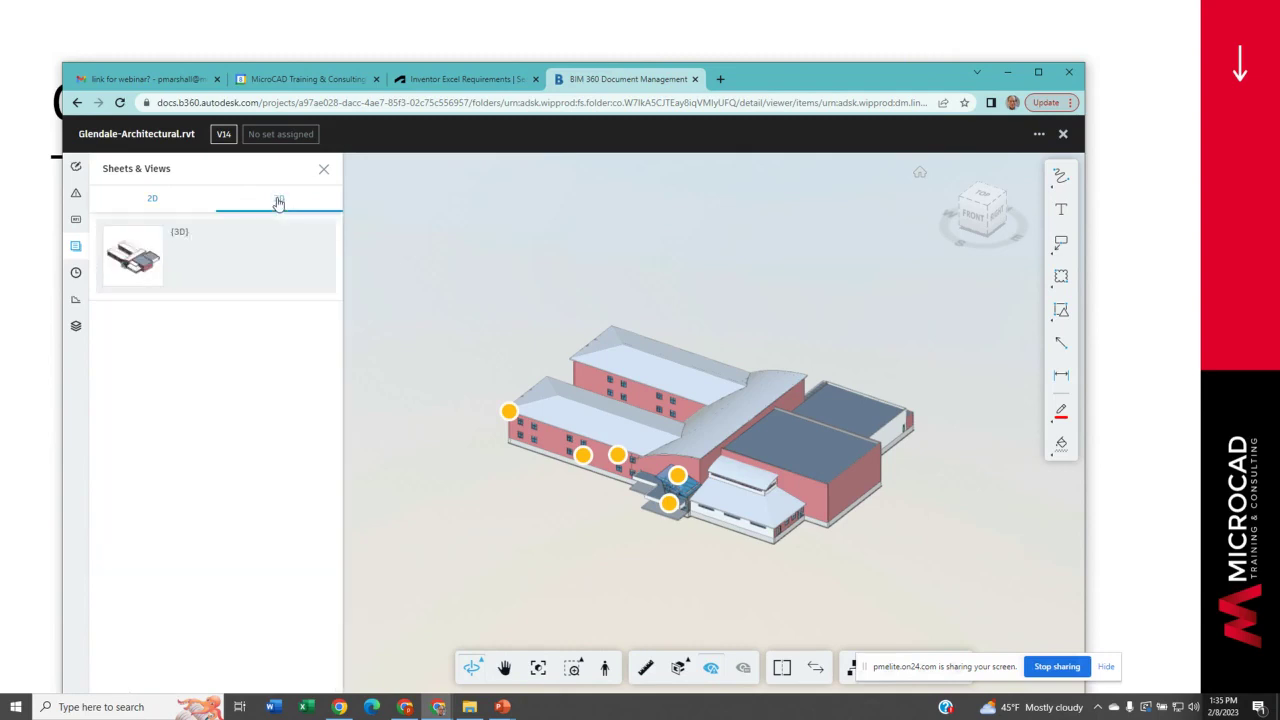
left_click(153, 205)
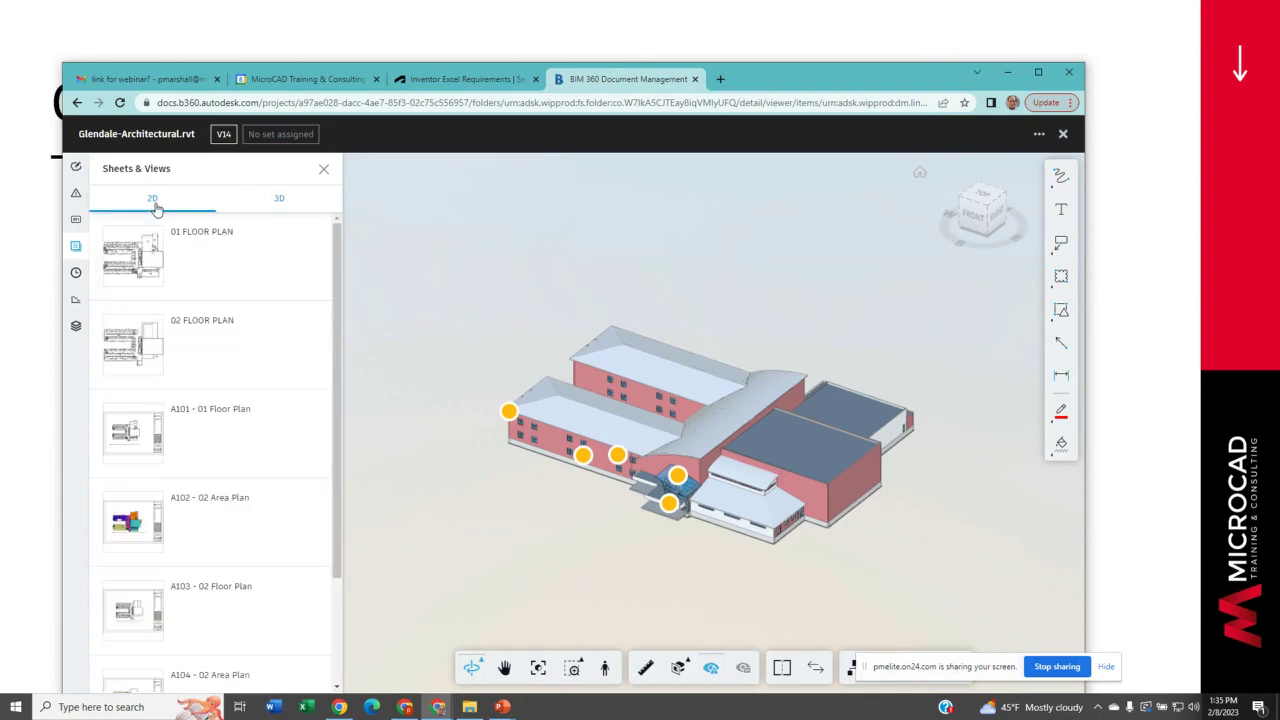